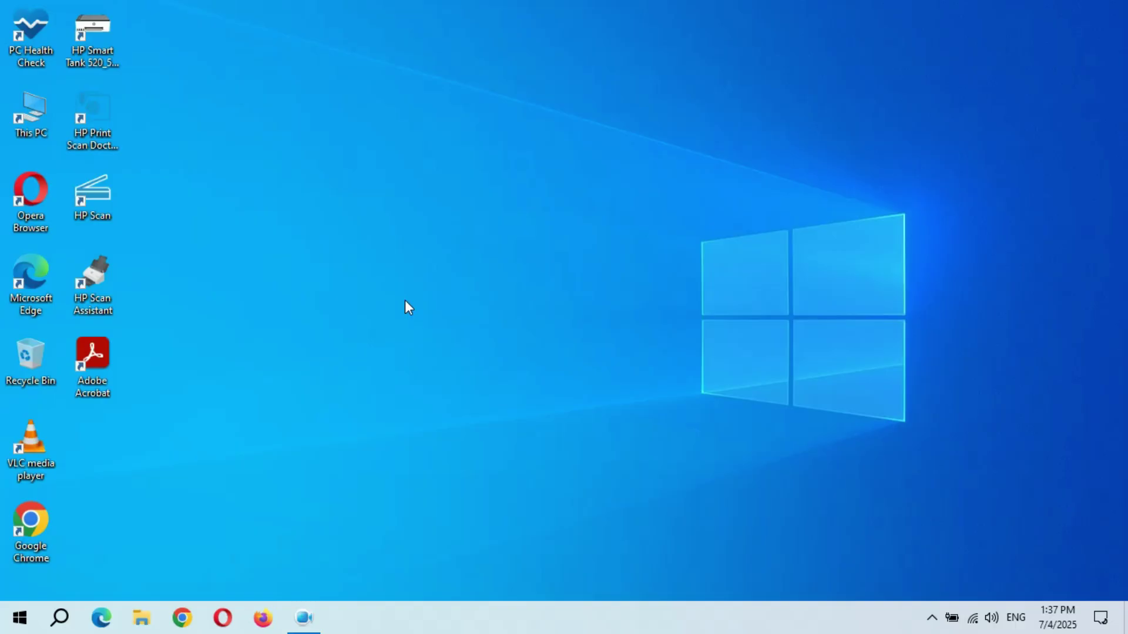
- Launch Firefox and enter 'windows 11' into the Google search box
{"action": "left_click", "coordinate": [262, 619]}
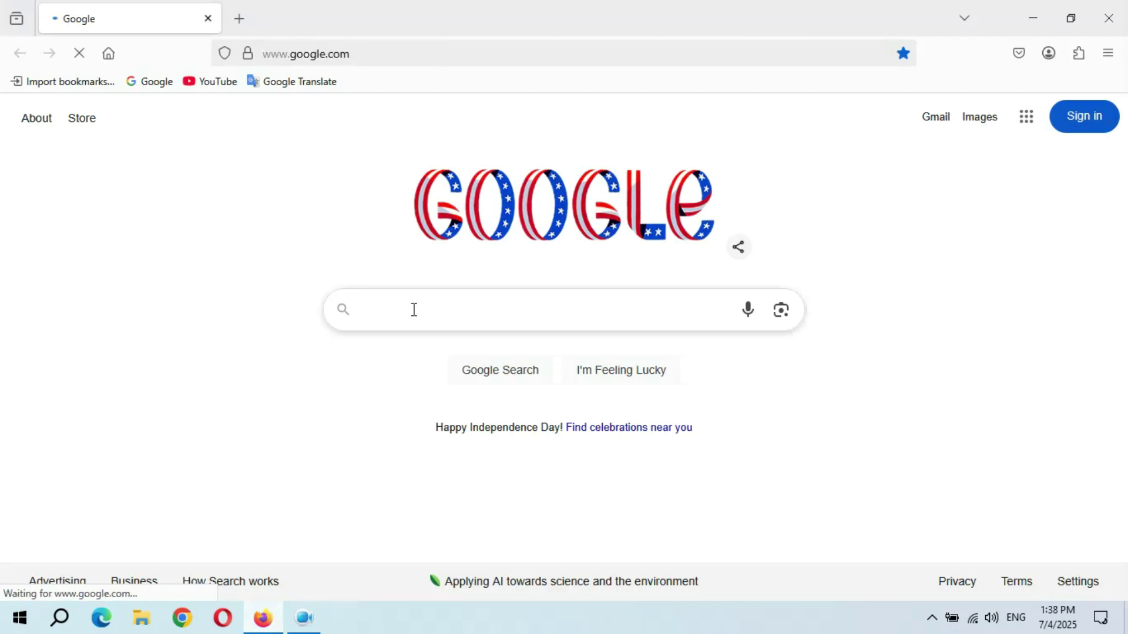
{"action": "left_click", "coordinate": [415, 309]}
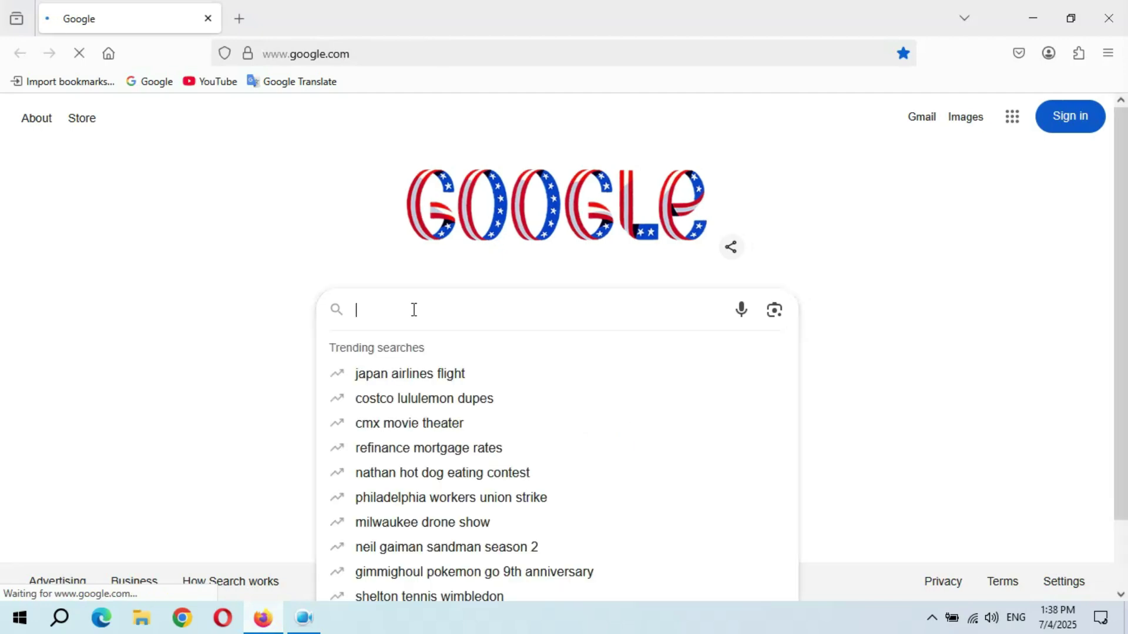
{"action": "type", "text": "w"}
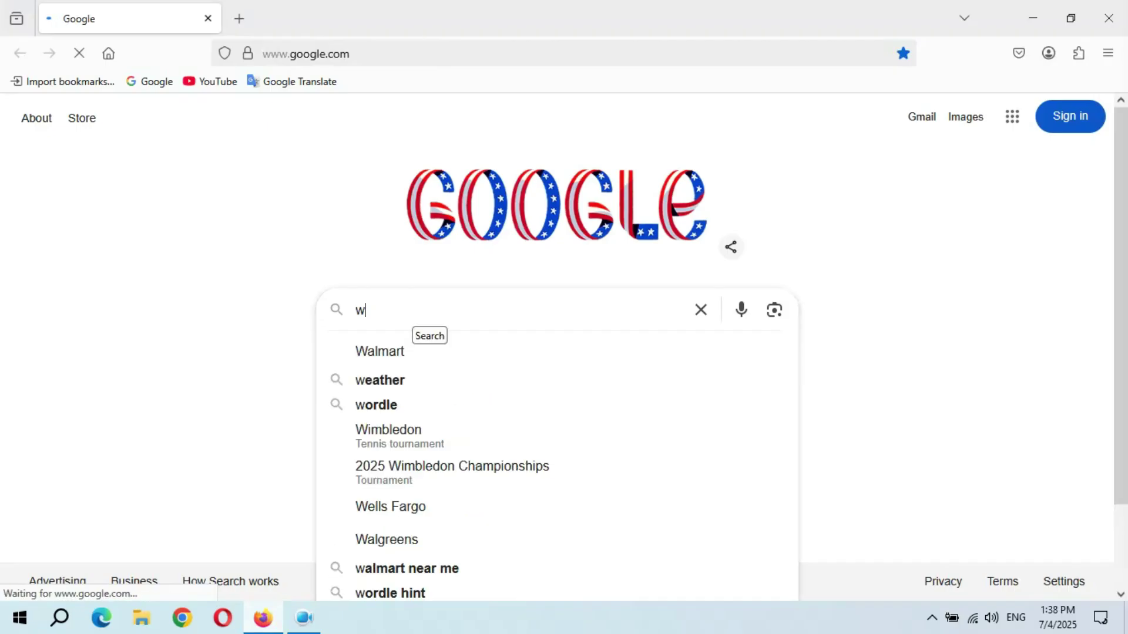
{"action": "type", "text": "indows"}
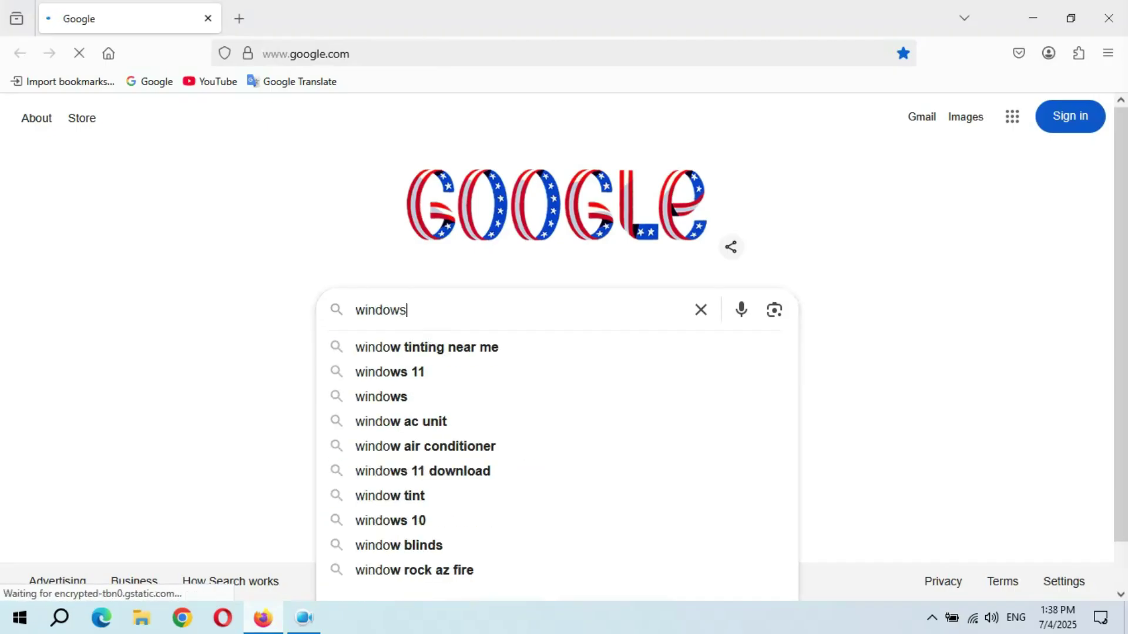
{"action": "type", "text": " 11"}
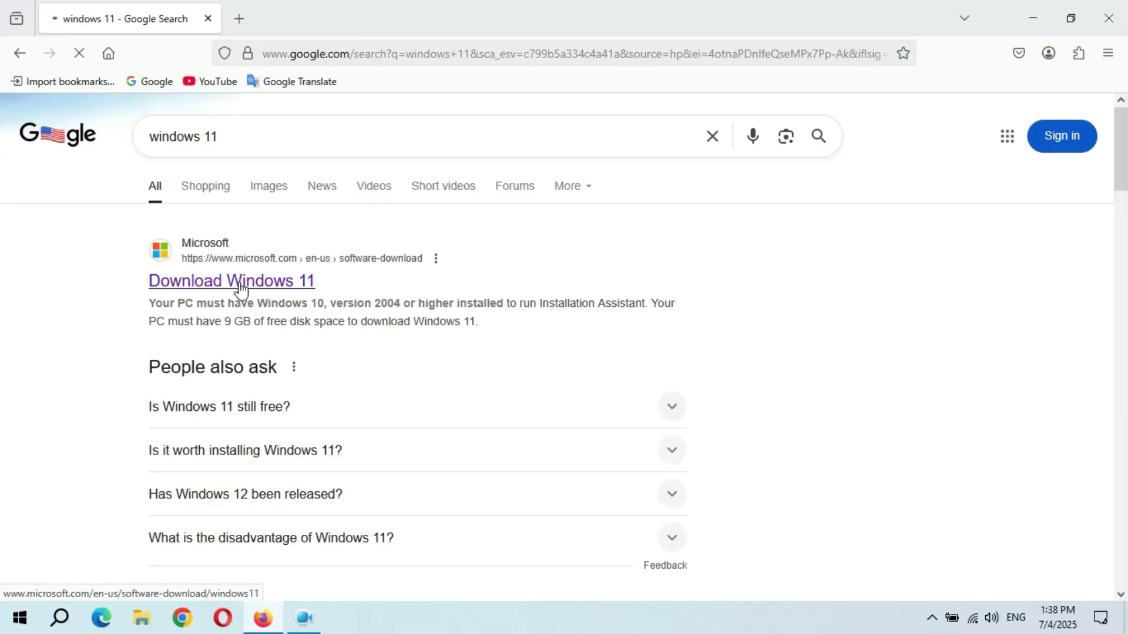
- On Microsoft's Download Windows 11 page, select and confirm the multi-edition ISO for x64 devices
{"action": "left_click", "coordinate": [240, 289]}
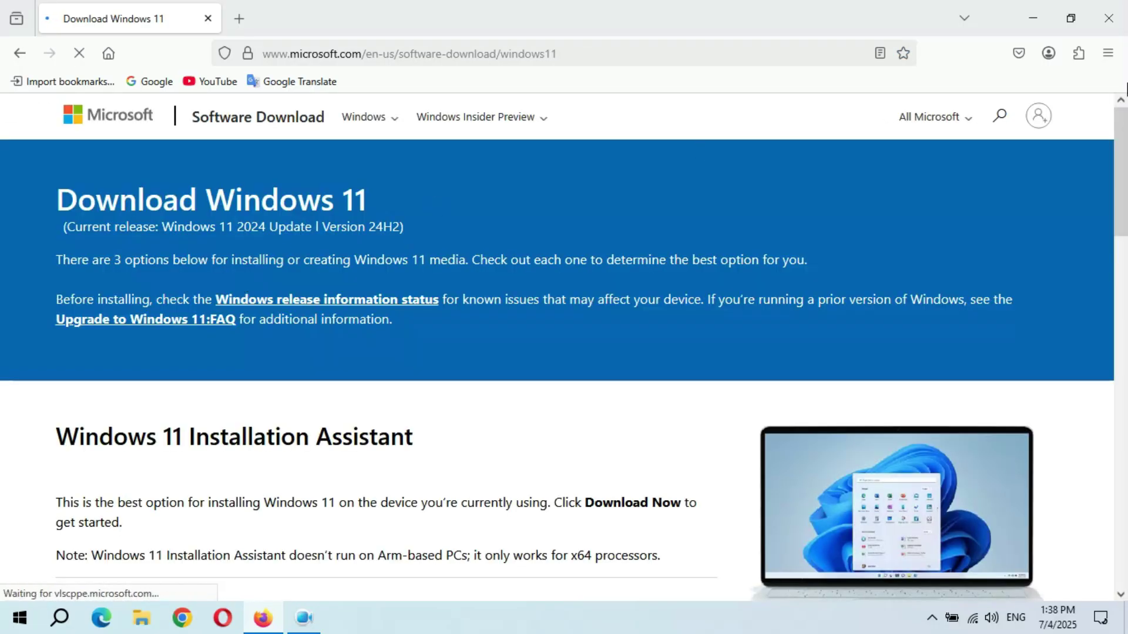
{"action": "scroll", "coordinate": [1116, 166], "scroll_direction": "down", "scroll_amount": 10}
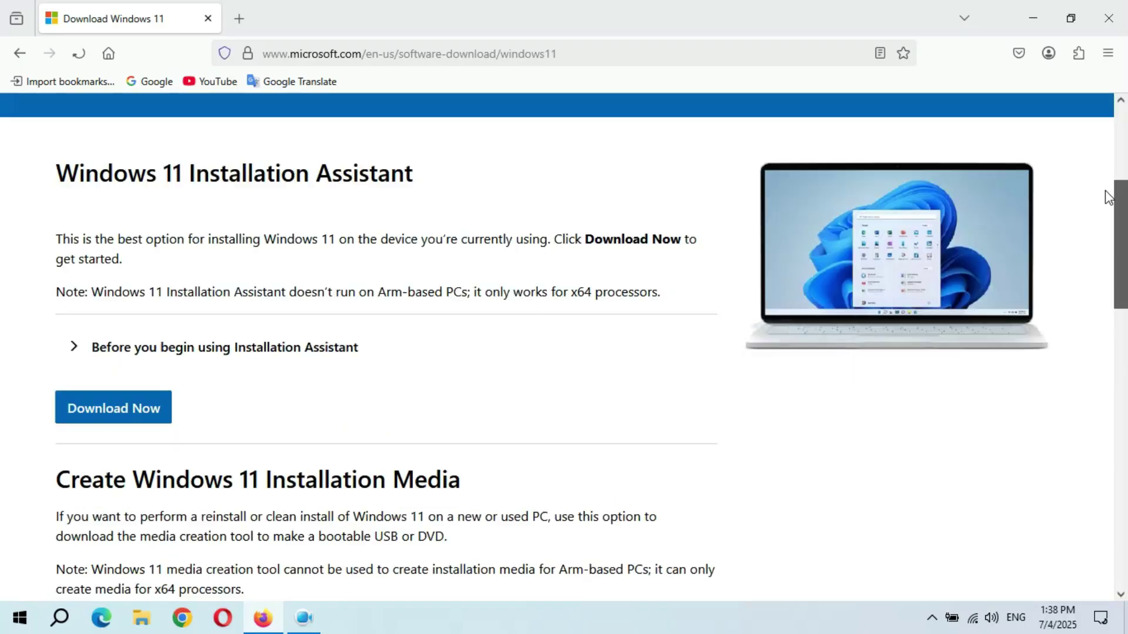
{"action": "left_click_drag", "start_coordinate": [1114, 295], "coordinate": [1121, 379]}
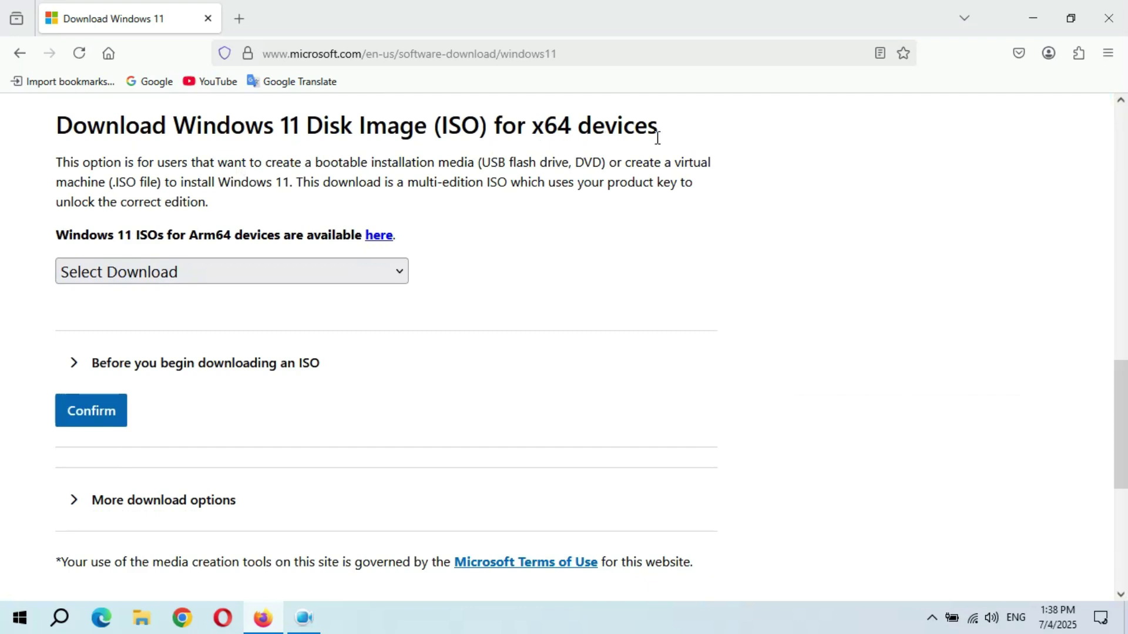
{"action": "left_click", "coordinate": [370, 276]}
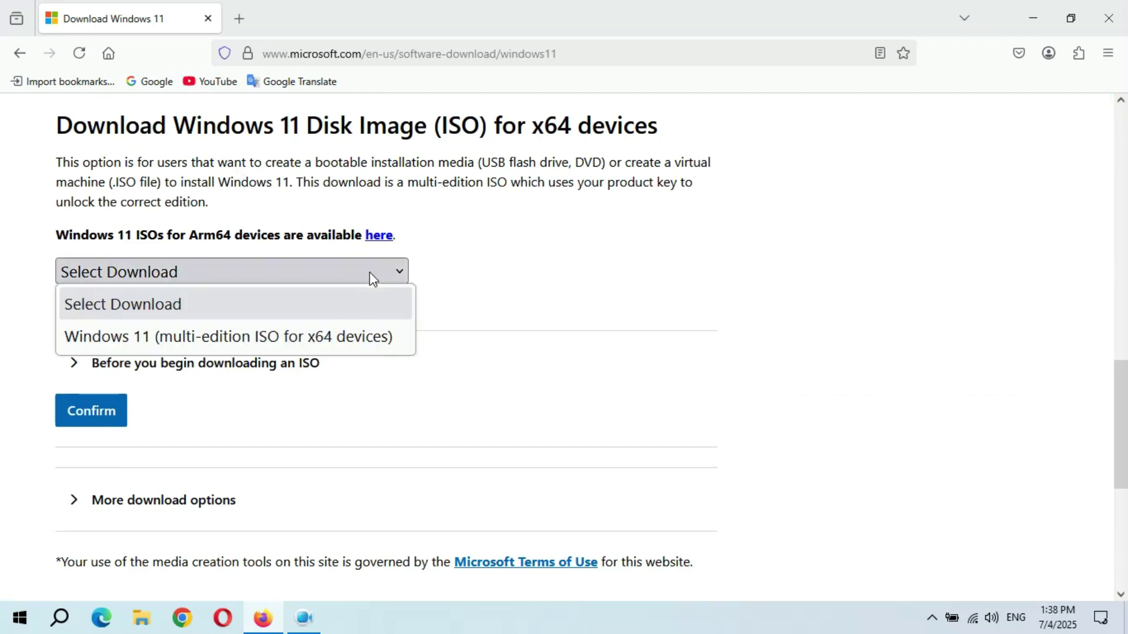
{"action": "left_click", "coordinate": [307, 332]}
{"action": "left_click", "coordinate": [81, 418]}
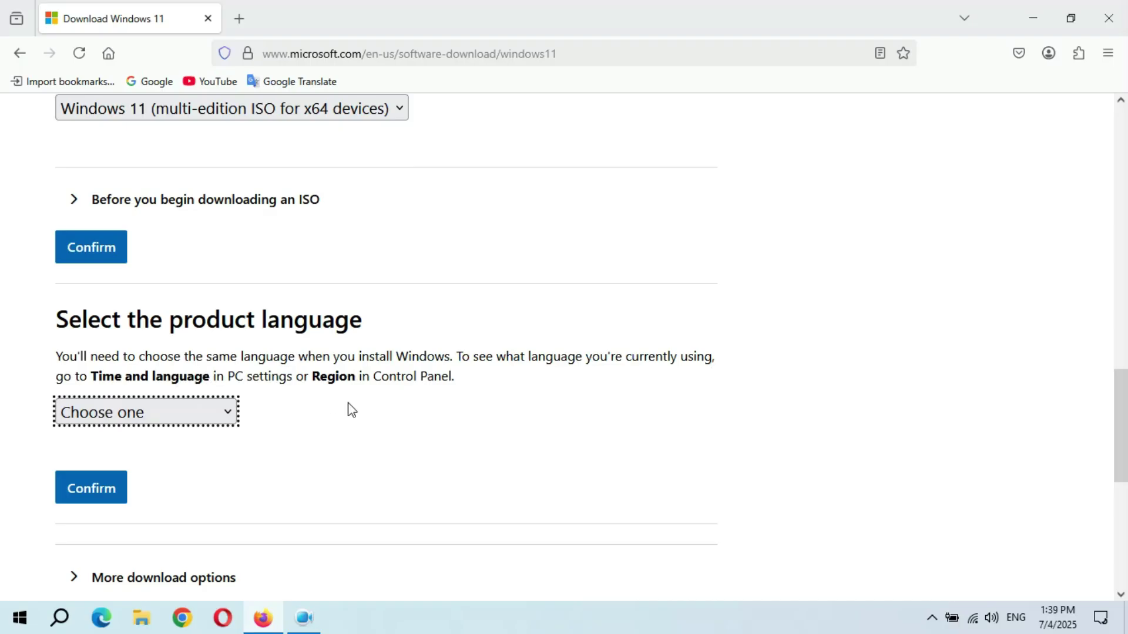
- Choose English (United States) as the product language
{"action": "left_click", "coordinate": [201, 420]}
{"action": "left_click_drag", "start_coordinate": [232, 122], "coordinate": [234, 195]}
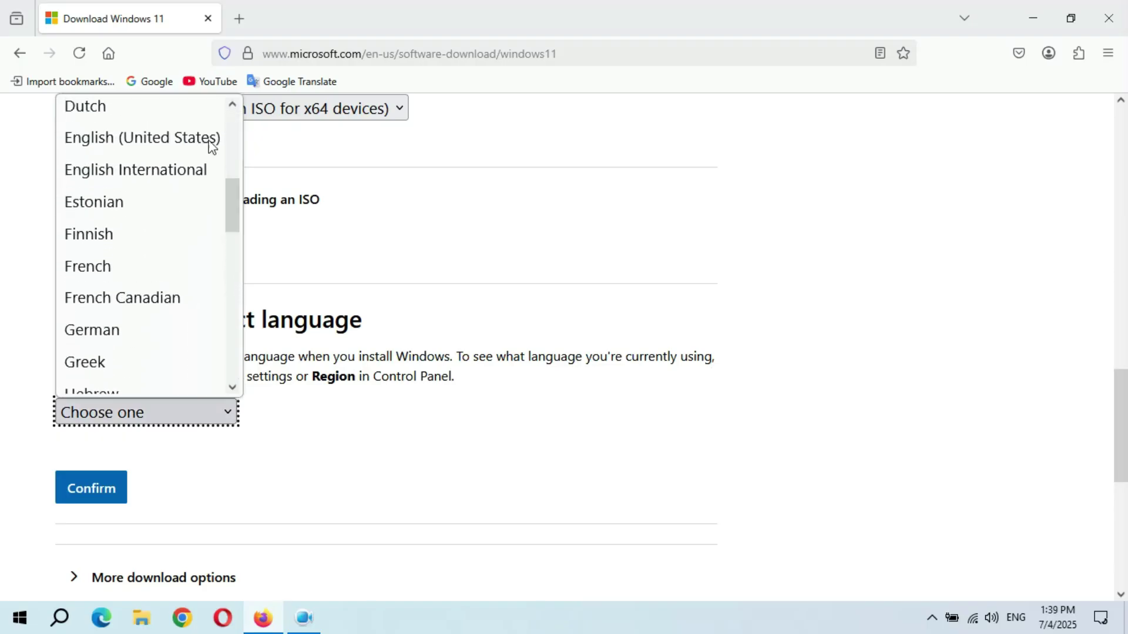
{"action": "left_click", "coordinate": [179, 143]}
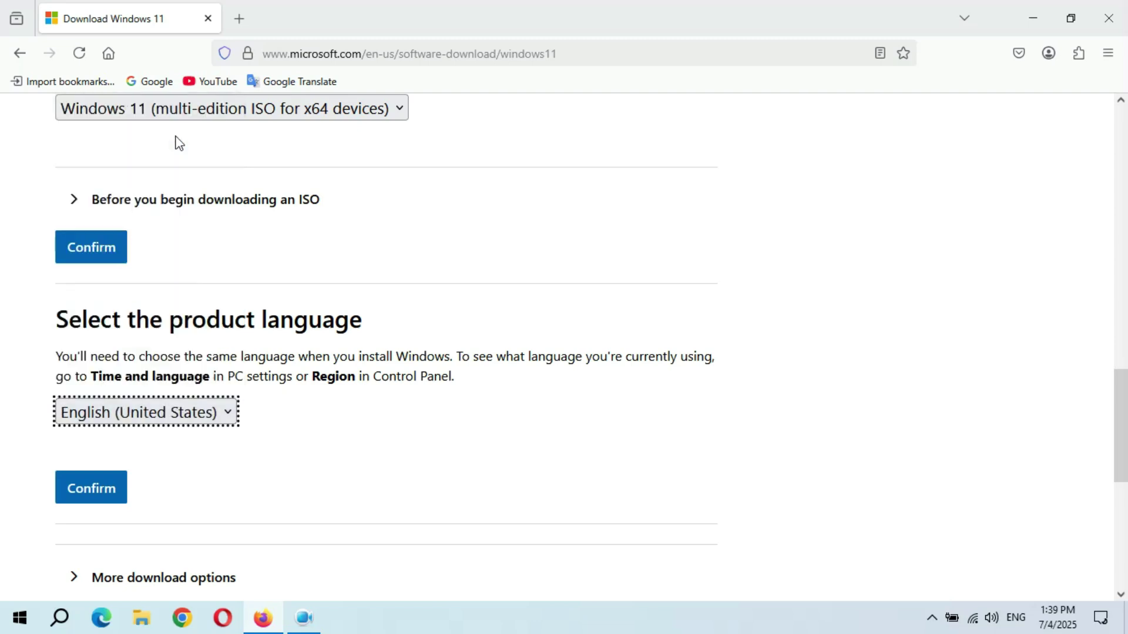
- Confirm English, start the 64-bit Windows 11 ISO download, then cancel it
{"action": "left_click", "coordinate": [99, 490]}
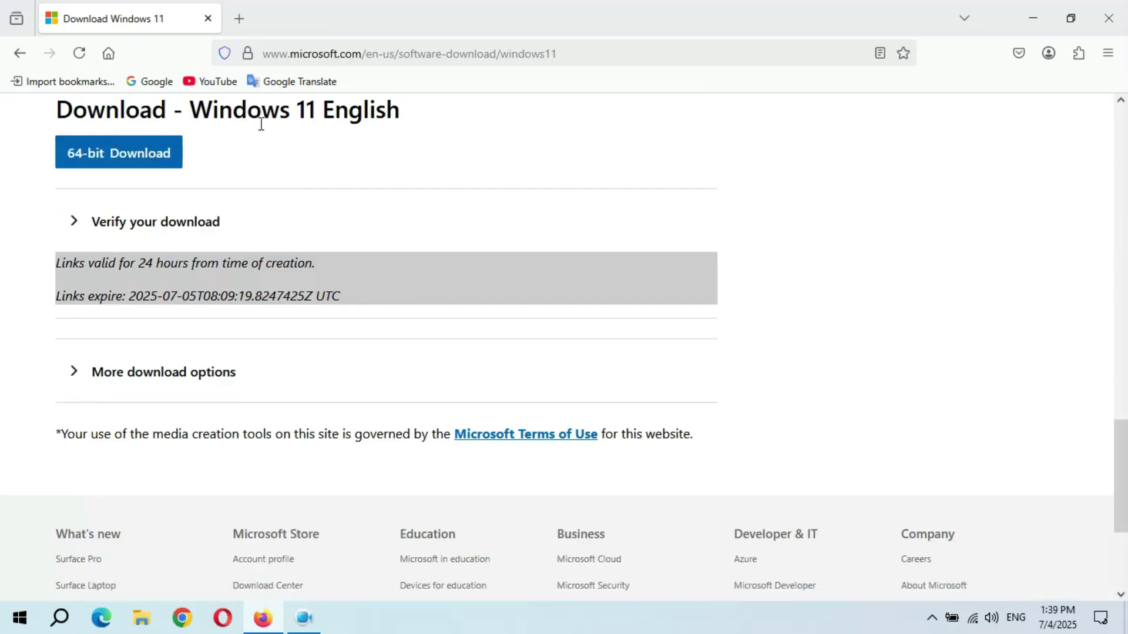
{"action": "left_click", "coordinate": [108, 158]}
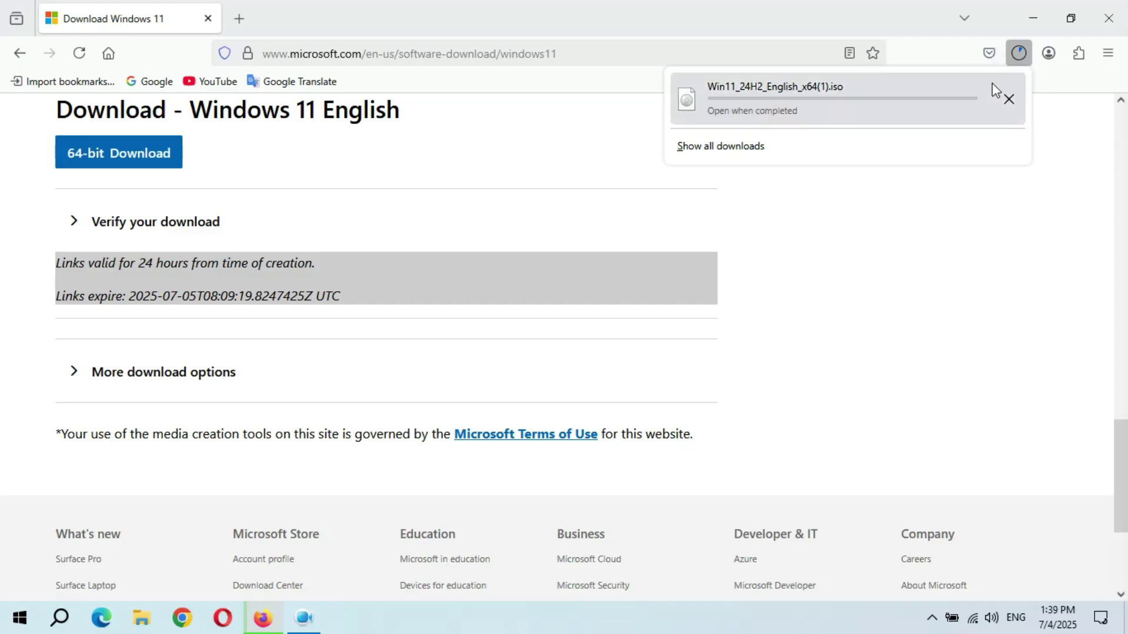
{"action": "left_click", "coordinate": [1009, 99]}
- Close Firefox, verify the 5.41 GB Win11_24H2_English_x64 ISO in Downloads, and relaunch Firefox
{"action": "left_click", "coordinate": [1108, 17]}
{"action": "left_click", "coordinate": [1108, 18]}
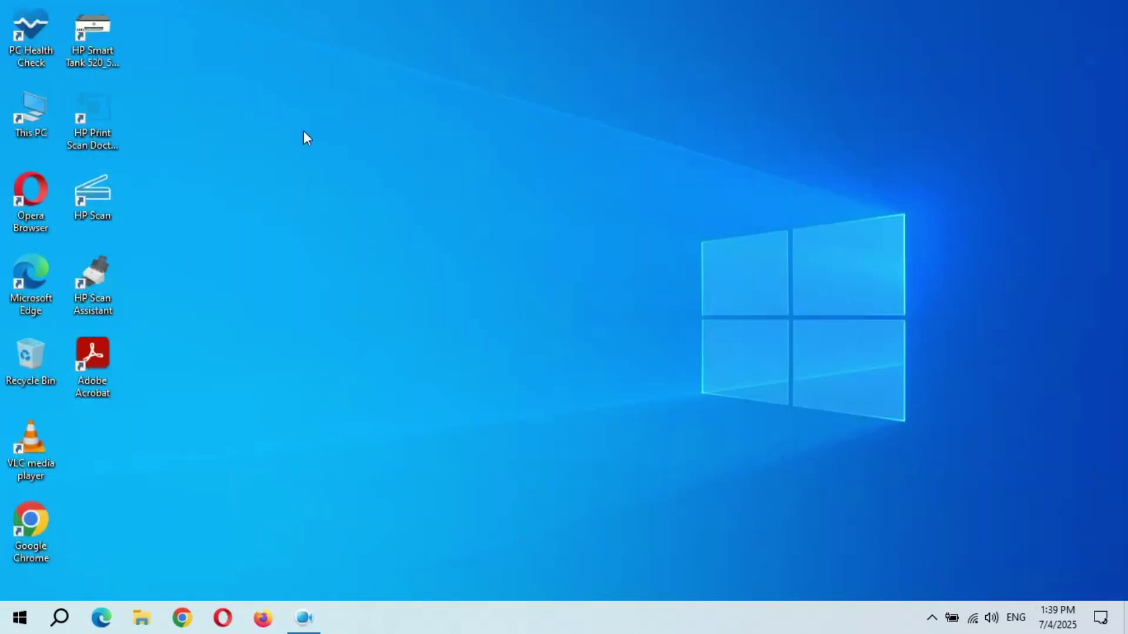
{"action": "double_click", "coordinate": [38, 125]}
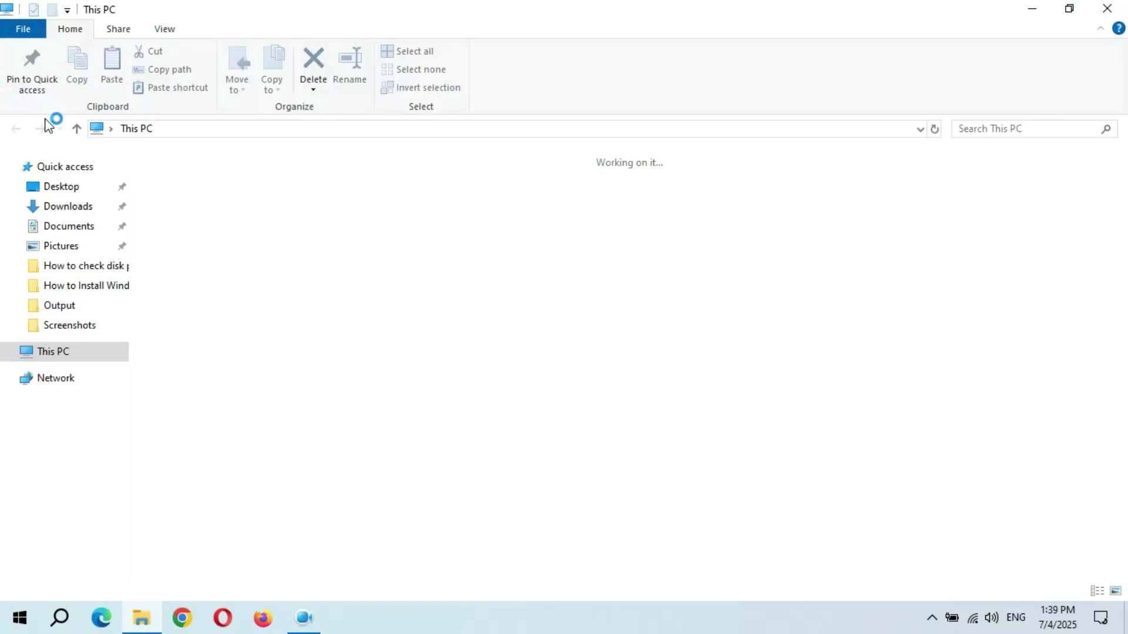
{"action": "left_click", "coordinate": [77, 208]}
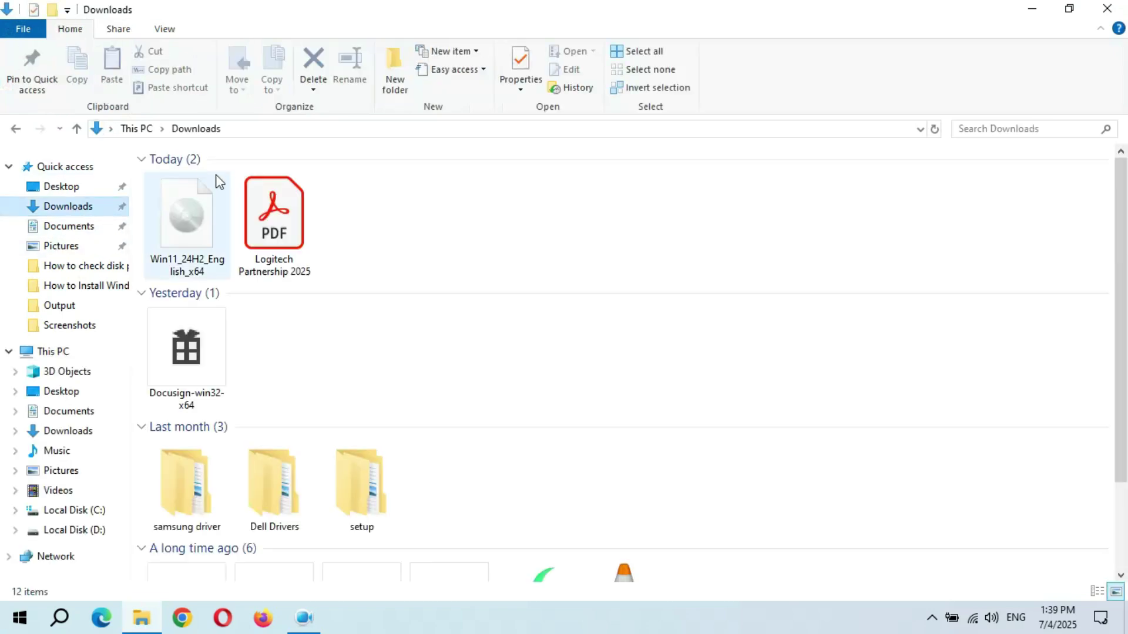
{"action": "left_click", "coordinate": [182, 227]}
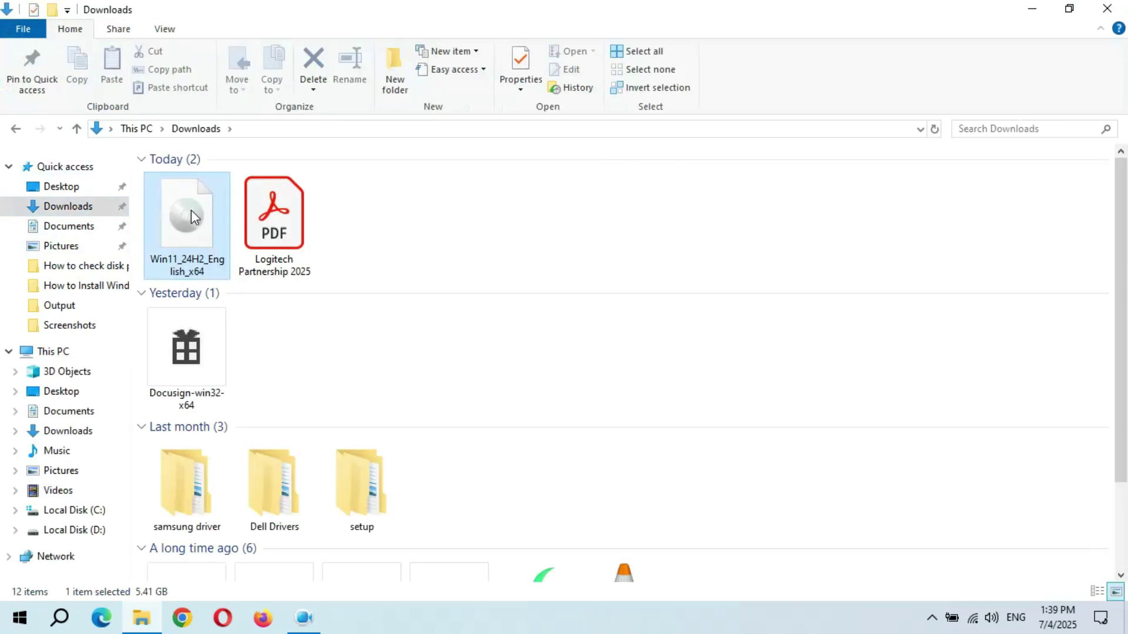
{"action": "left_click", "coordinate": [1121, 12]}
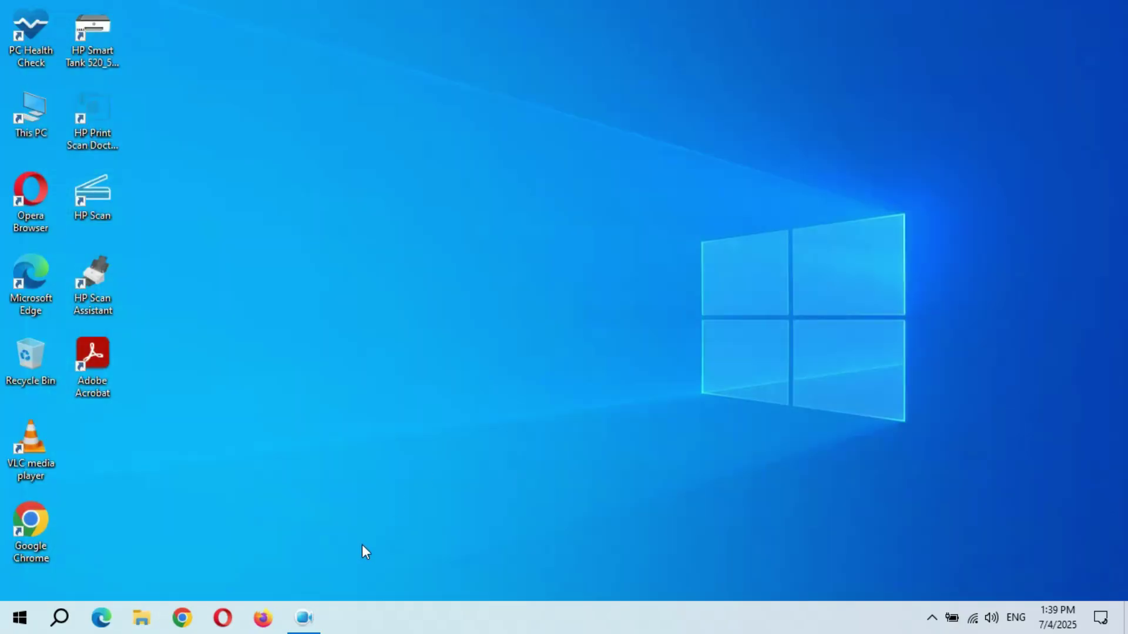
{"action": "left_click", "coordinate": [274, 621]}
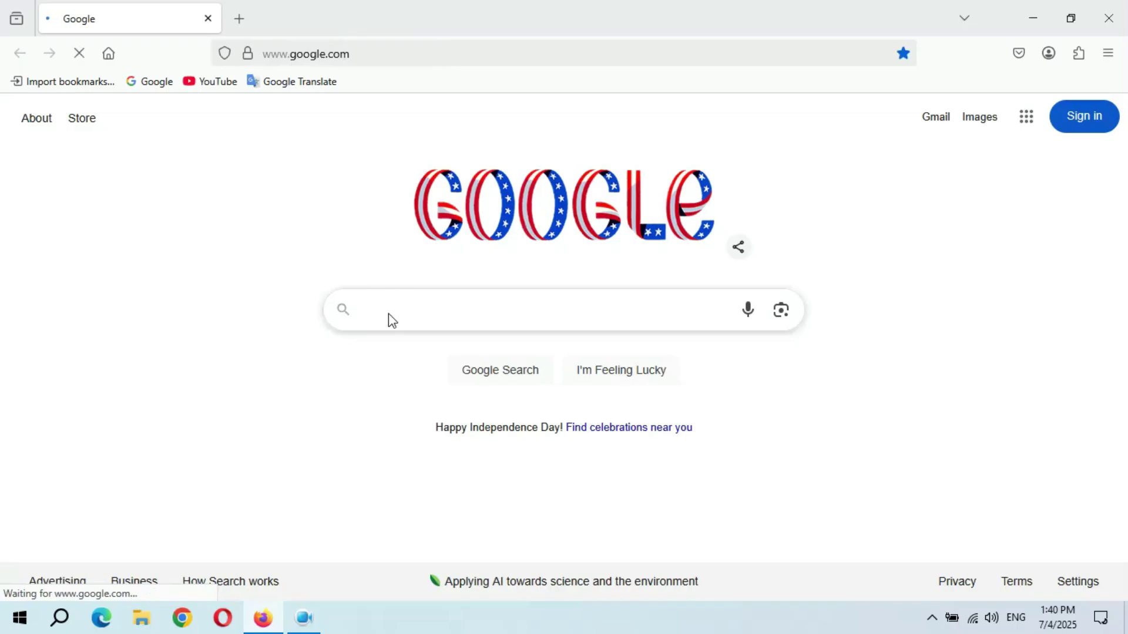
- Search Google for 'rufus' and go to rufus.ie's Download section listing rufus-4.9.exe
{"action": "type", "text": "rufus"}
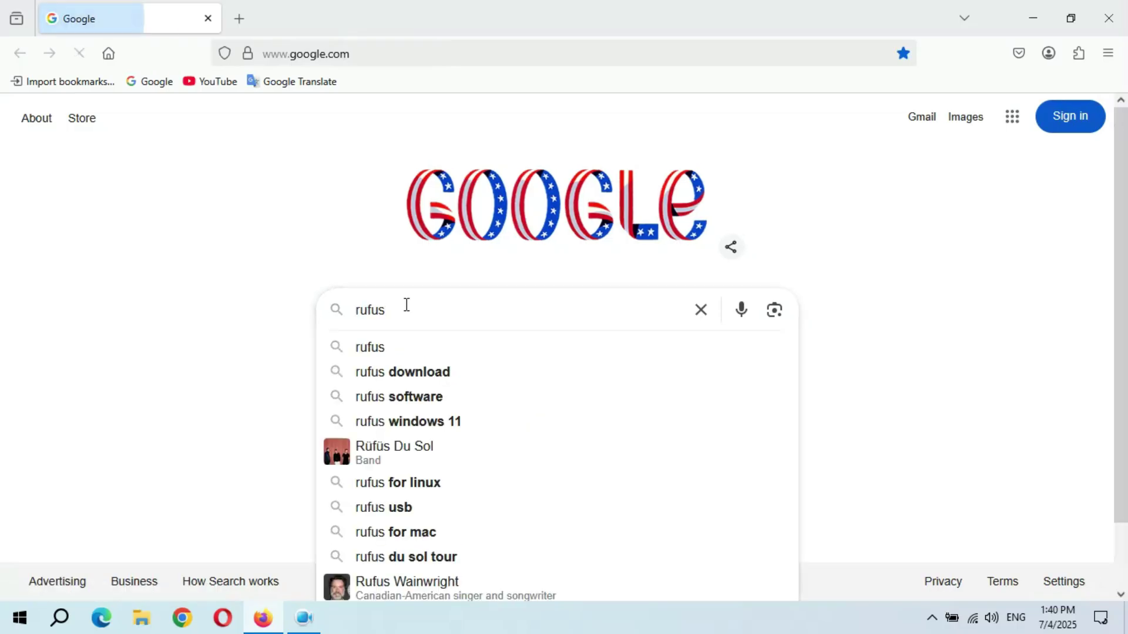
{"action": "left_click", "coordinate": [385, 354]}
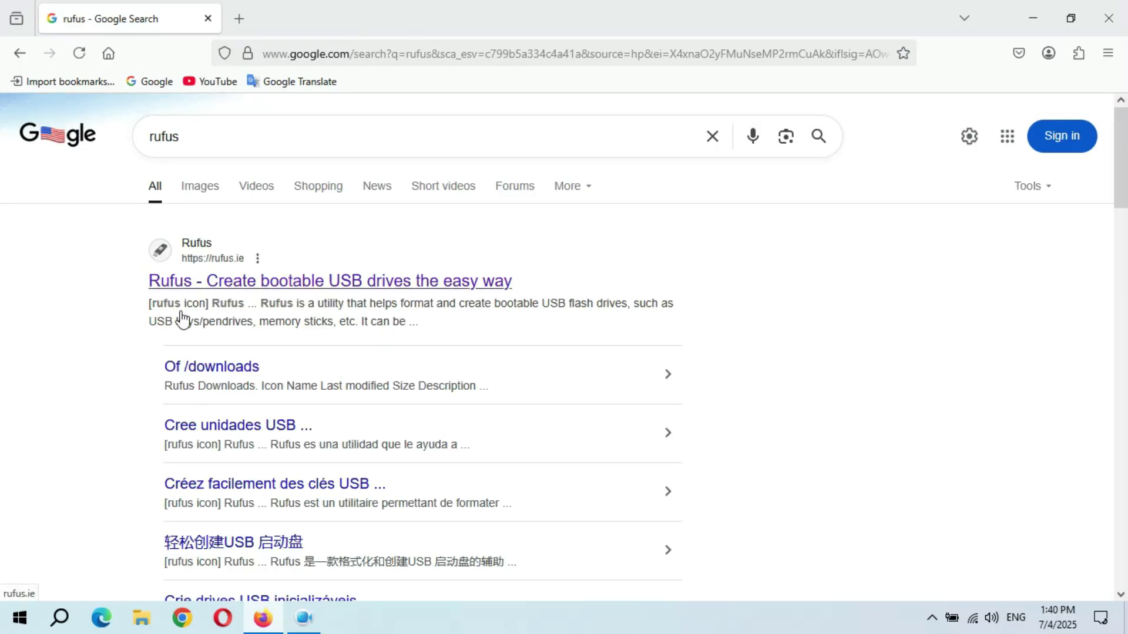
{"action": "left_click", "coordinate": [241, 288]}
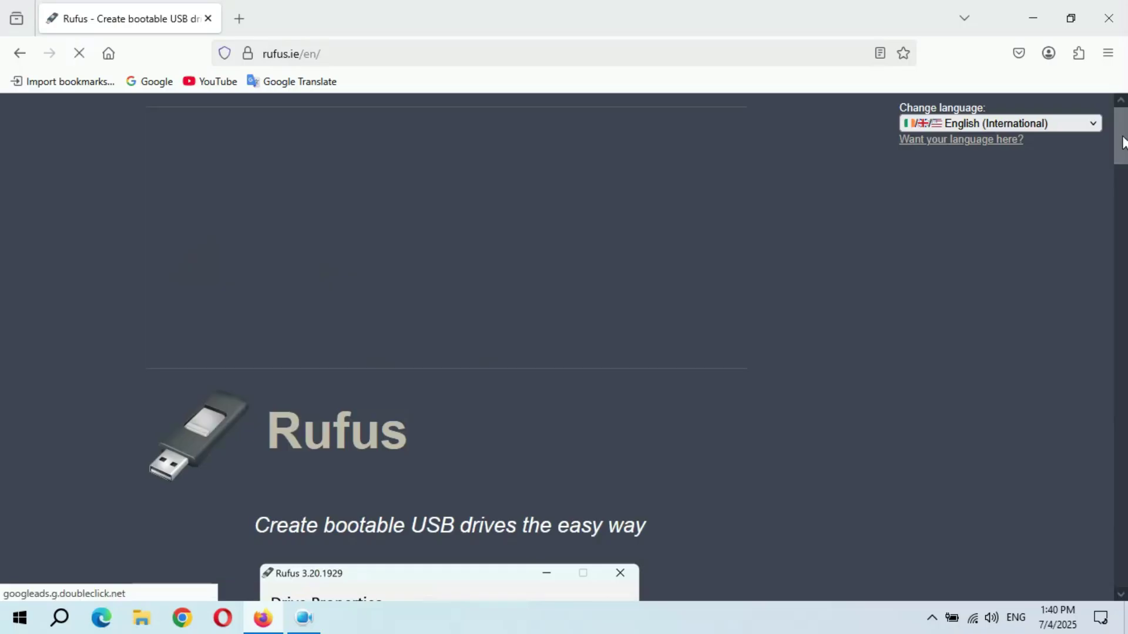
{"action": "left_click_drag", "start_coordinate": [1123, 141], "coordinate": [1123, 314]}
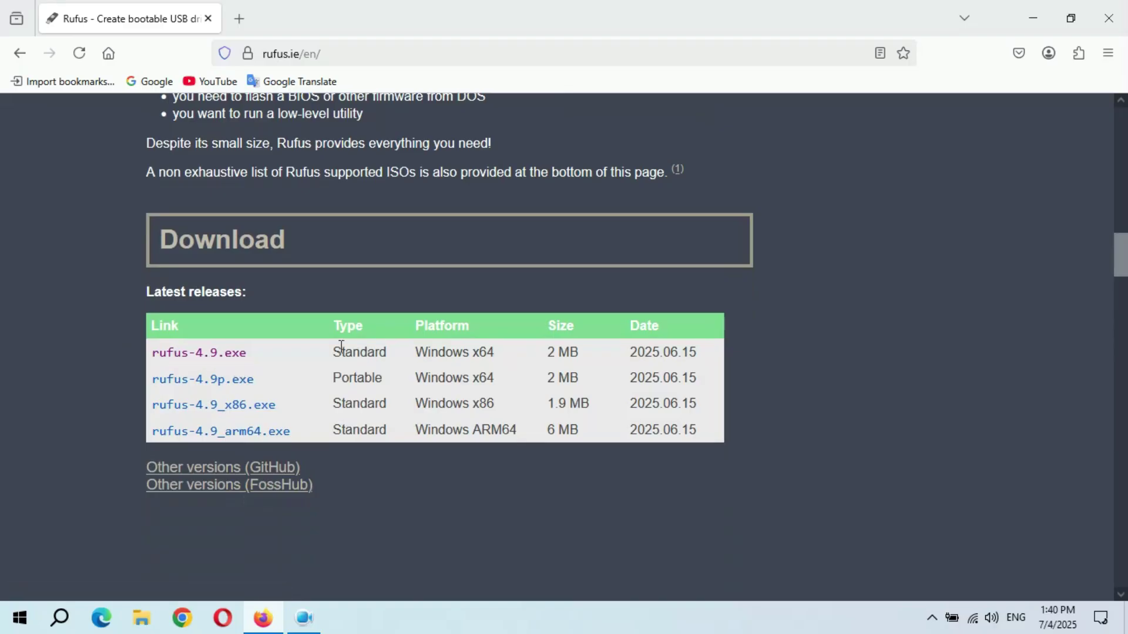
- Download the standard x64 rufus-4.9.exe, dismiss the ad popup, and run the finished file
{"action": "left_click", "coordinate": [199, 355]}
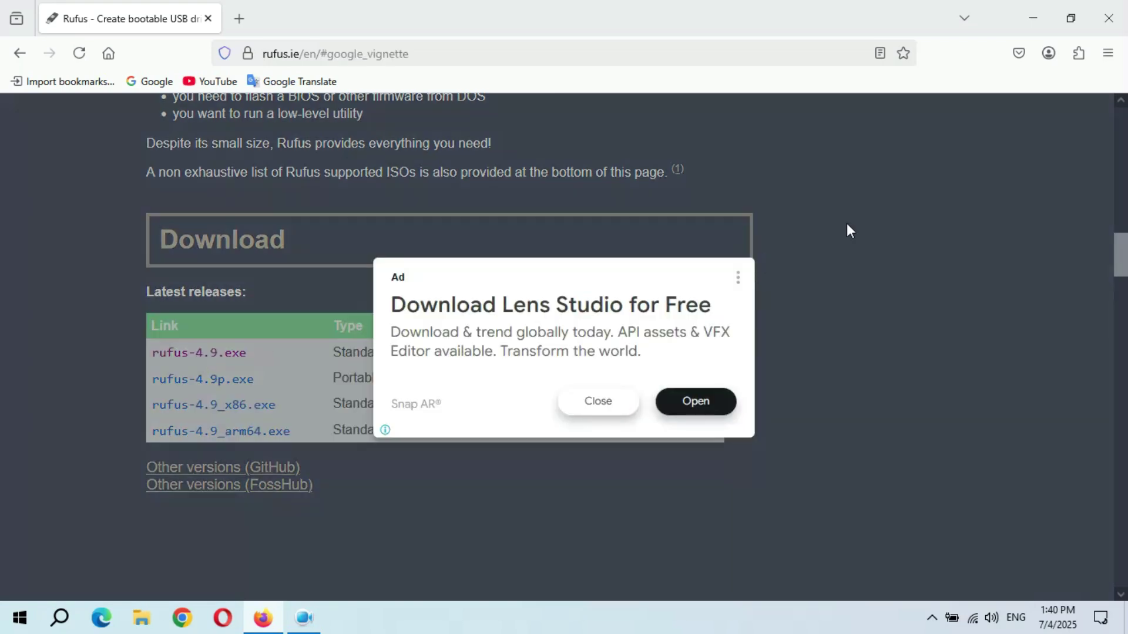
{"action": "left_click", "coordinate": [595, 401]}
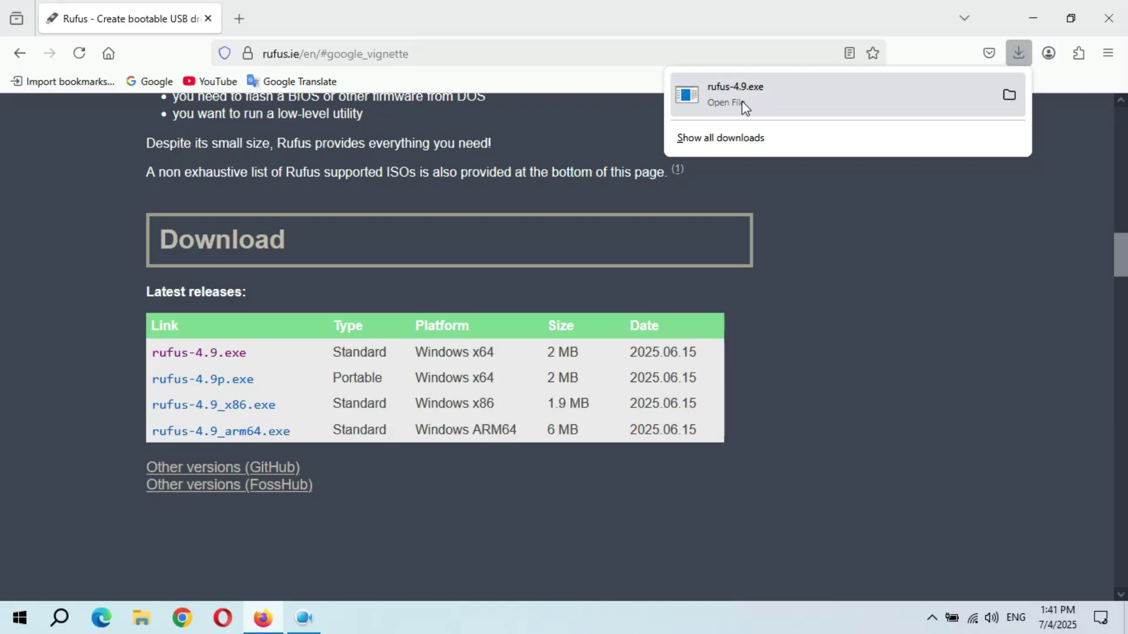
{"action": "left_click", "coordinate": [847, 101]}
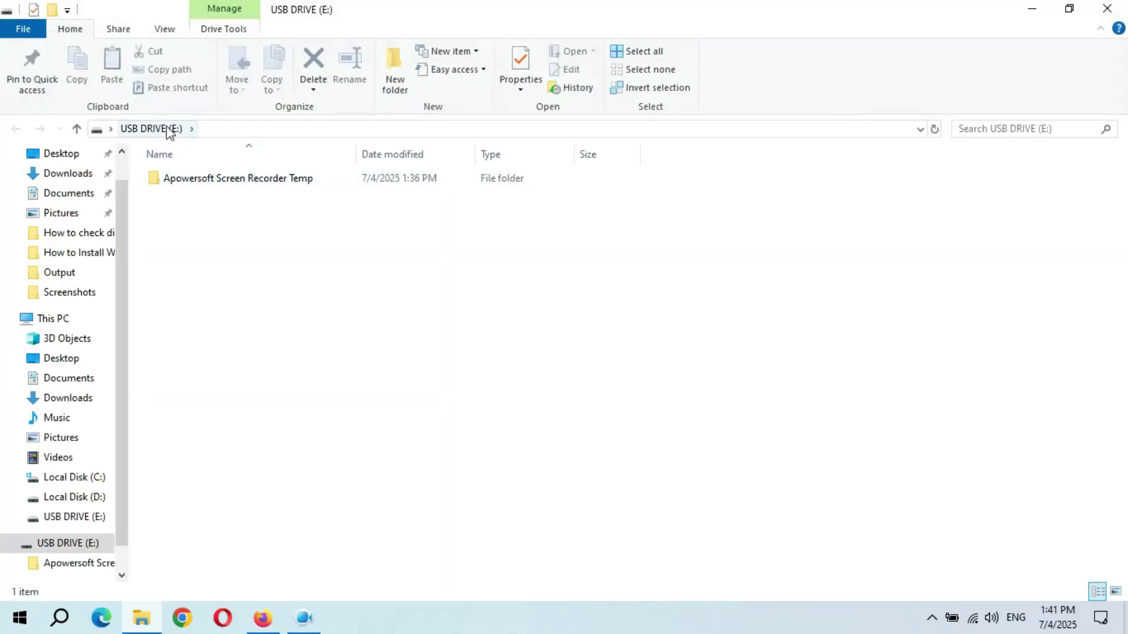
- Close the USB DRIVE (E:) window and run rufus-4.9.exe from Firefox's recent downloads
{"action": "left_click", "coordinate": [1107, 8]}
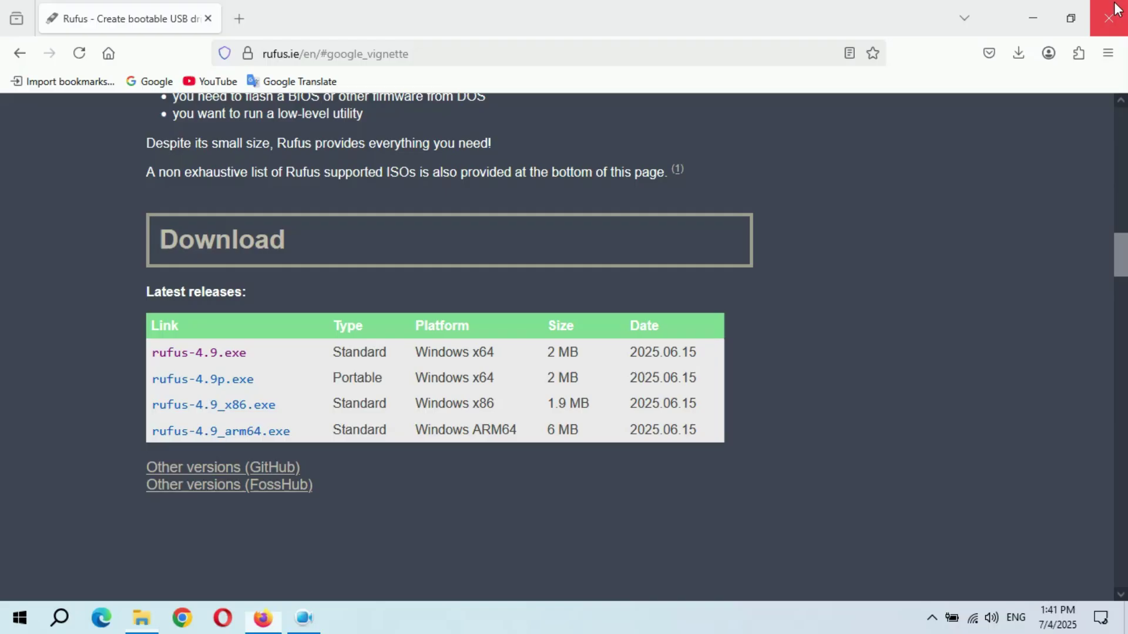
{"action": "left_click", "coordinate": [1017, 54]}
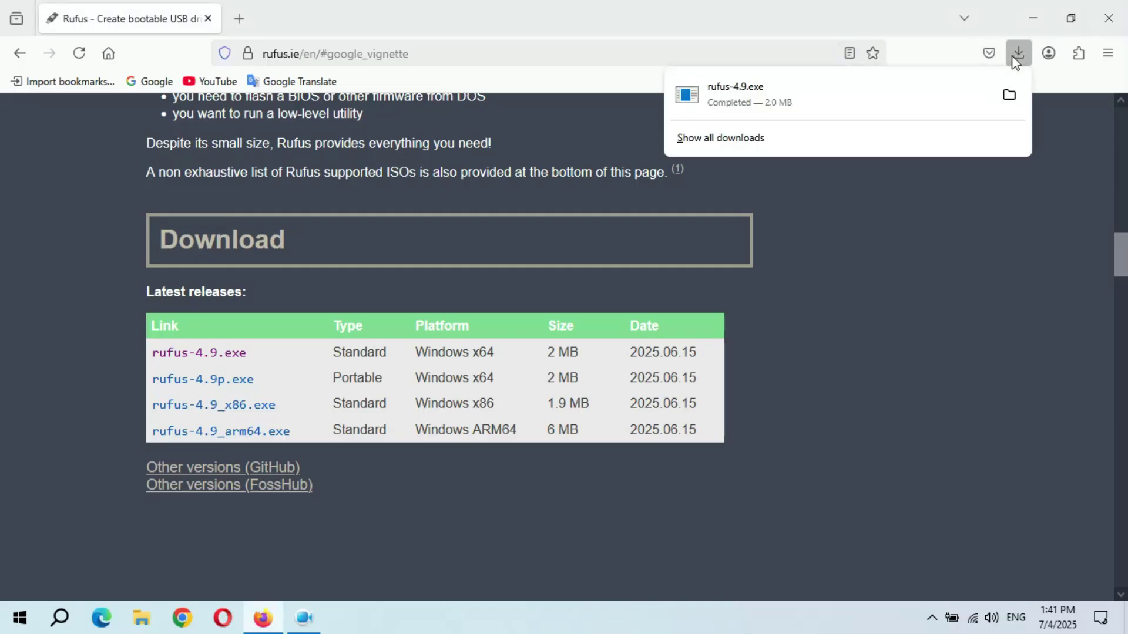
{"action": "left_click", "coordinate": [753, 98]}
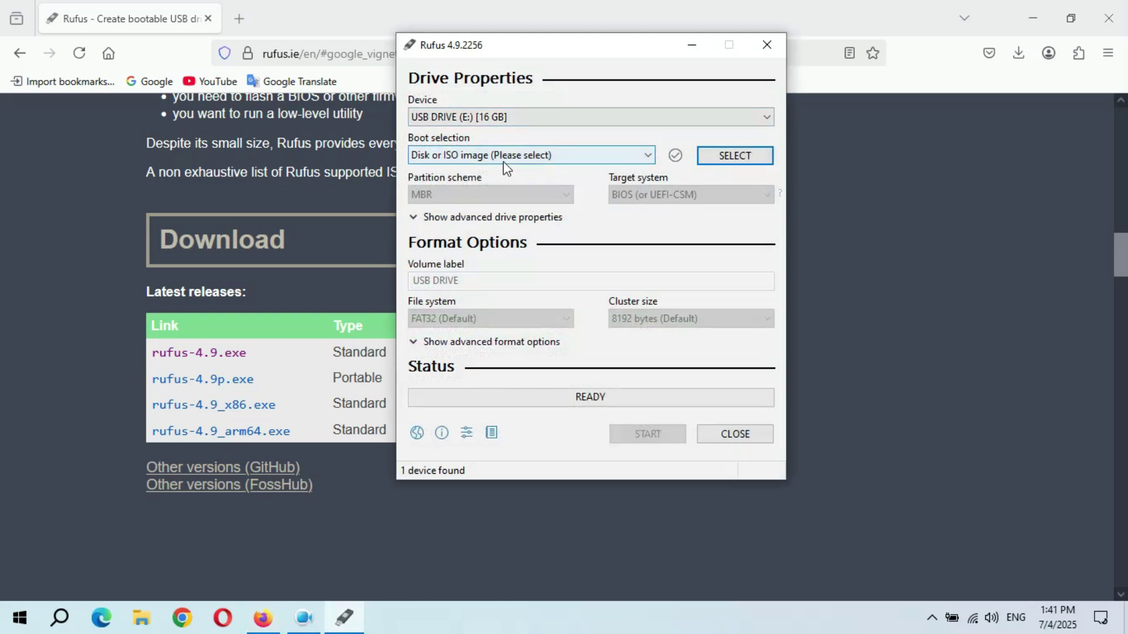
- Set Win11_24H2_English_x64.iso from the Downloads folder as Rufus's boot image
{"action": "left_click", "coordinate": [732, 159]}
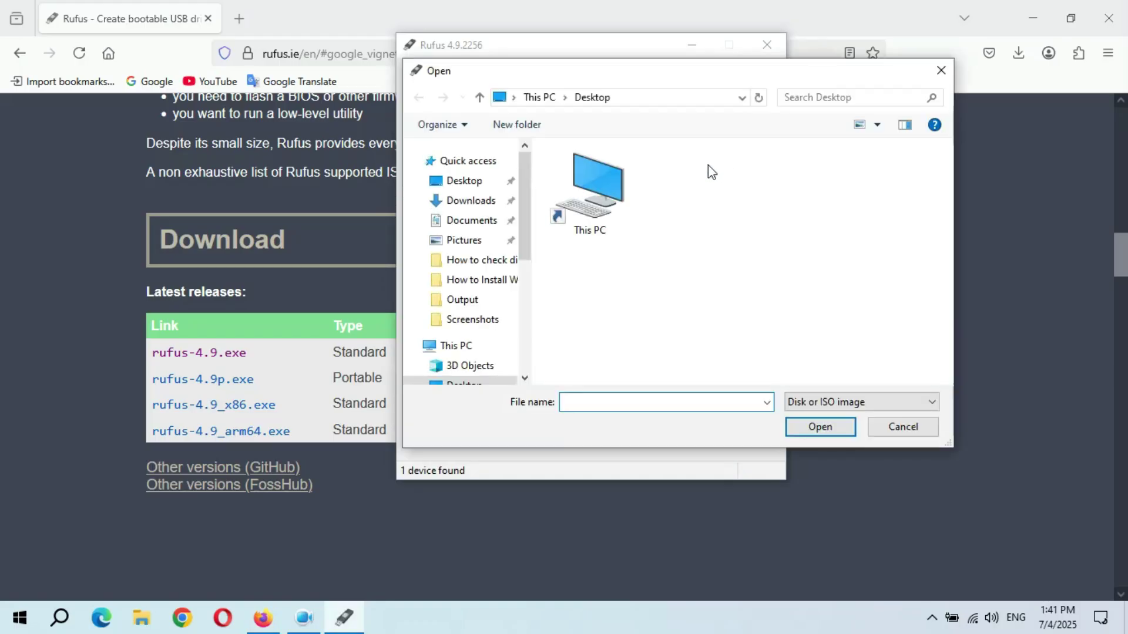
{"action": "left_click", "coordinate": [469, 202]}
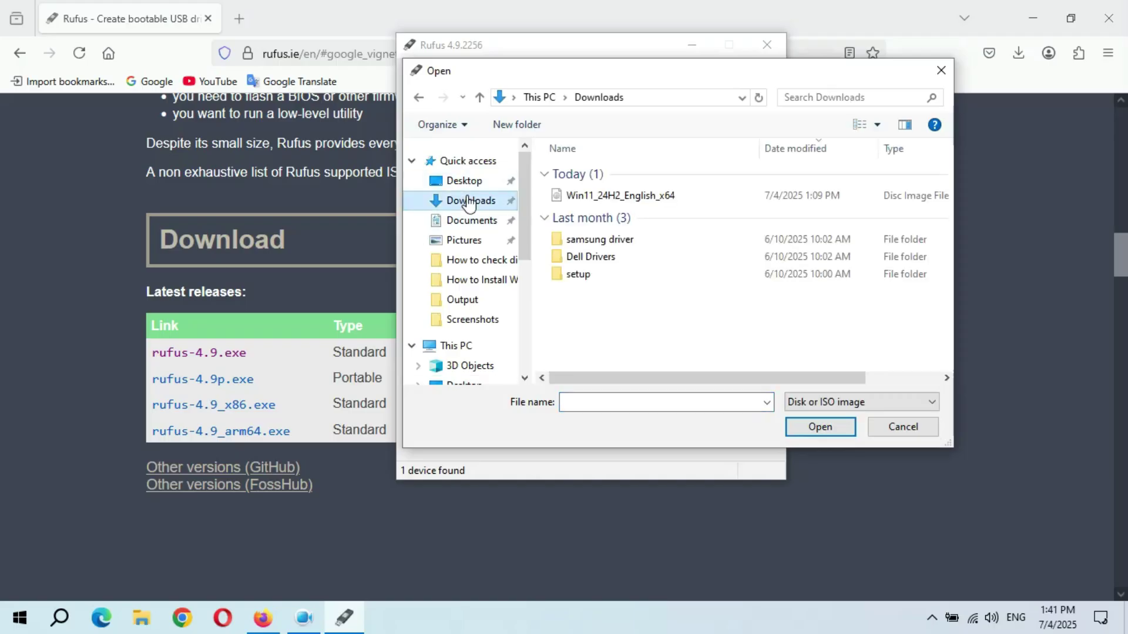
{"action": "double_click", "coordinate": [629, 195]}
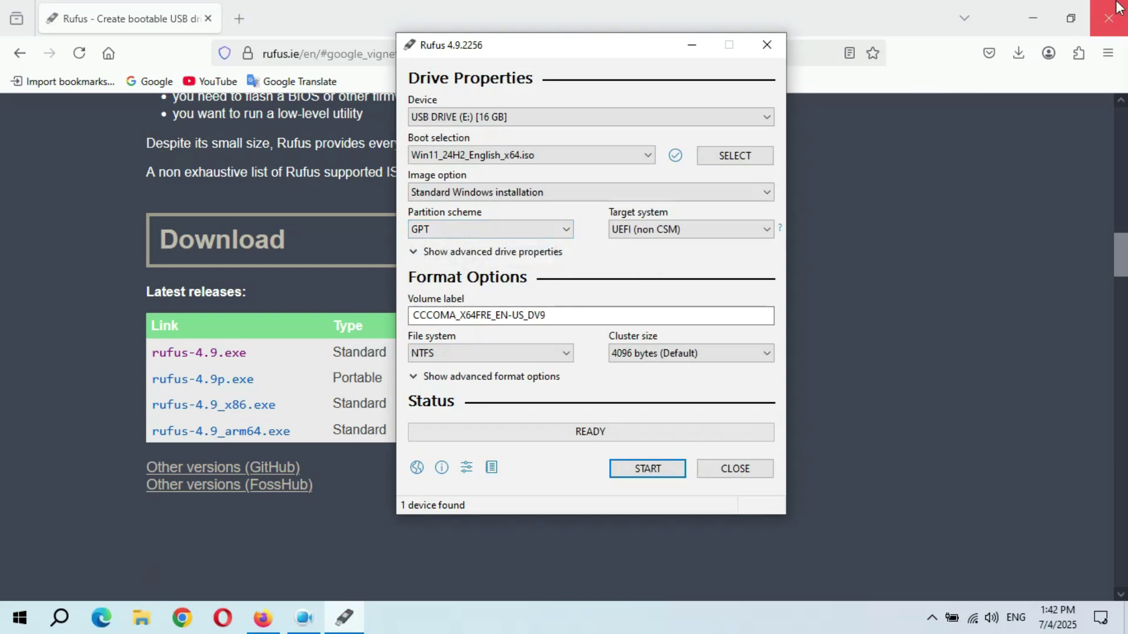
- Minimize Firefox and launch Computer Management through This PC's Manage option
{"action": "left_click", "coordinate": [1037, 14]}
{"action": "left_click", "coordinate": [1038, 14]}
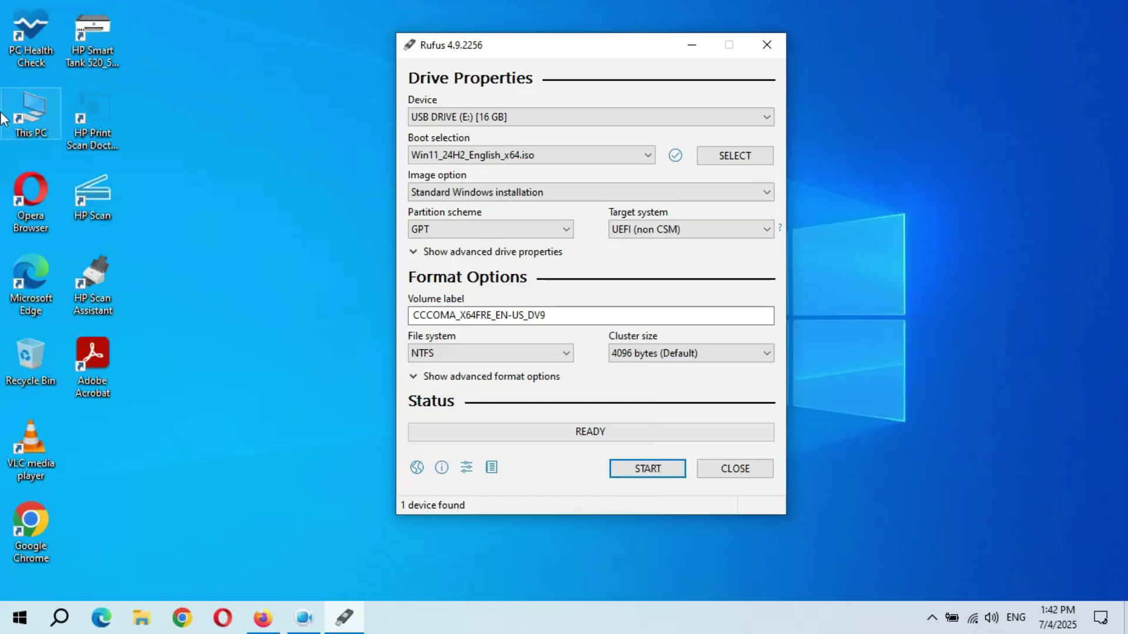
{"action": "double_click", "coordinate": [33, 132]}
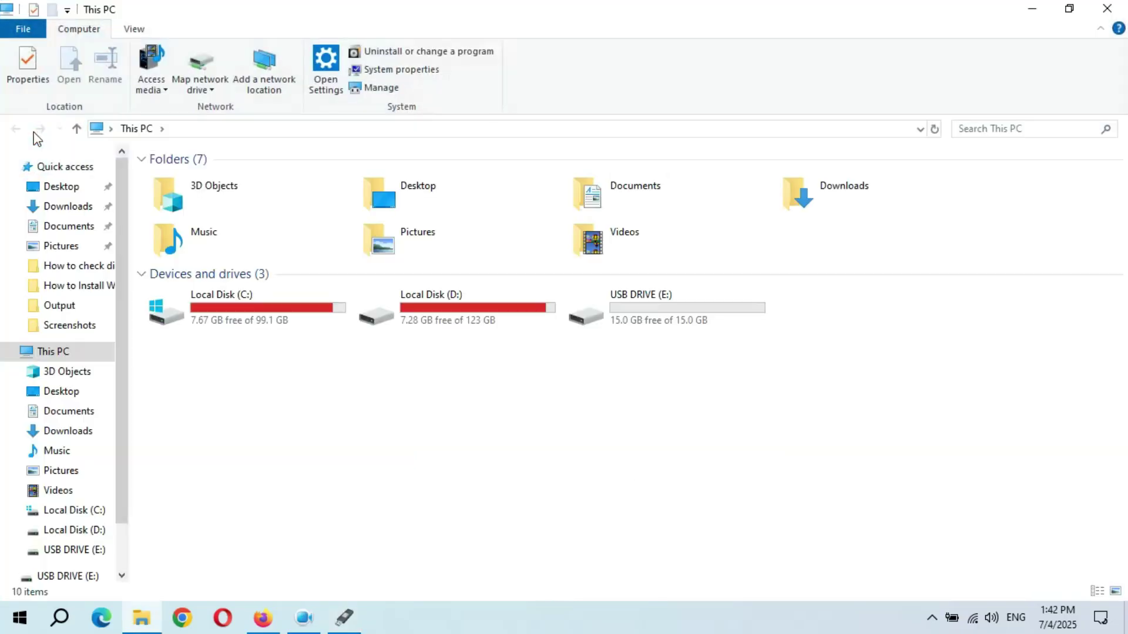
{"action": "right_click", "coordinate": [56, 360]}
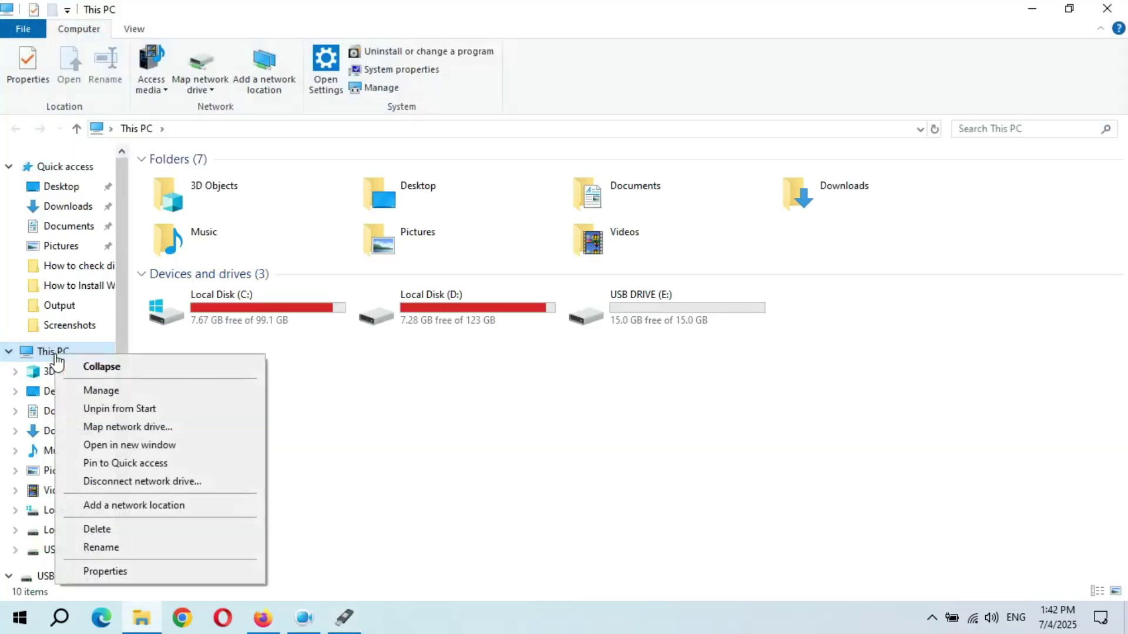
{"action": "left_click", "coordinate": [91, 388]}
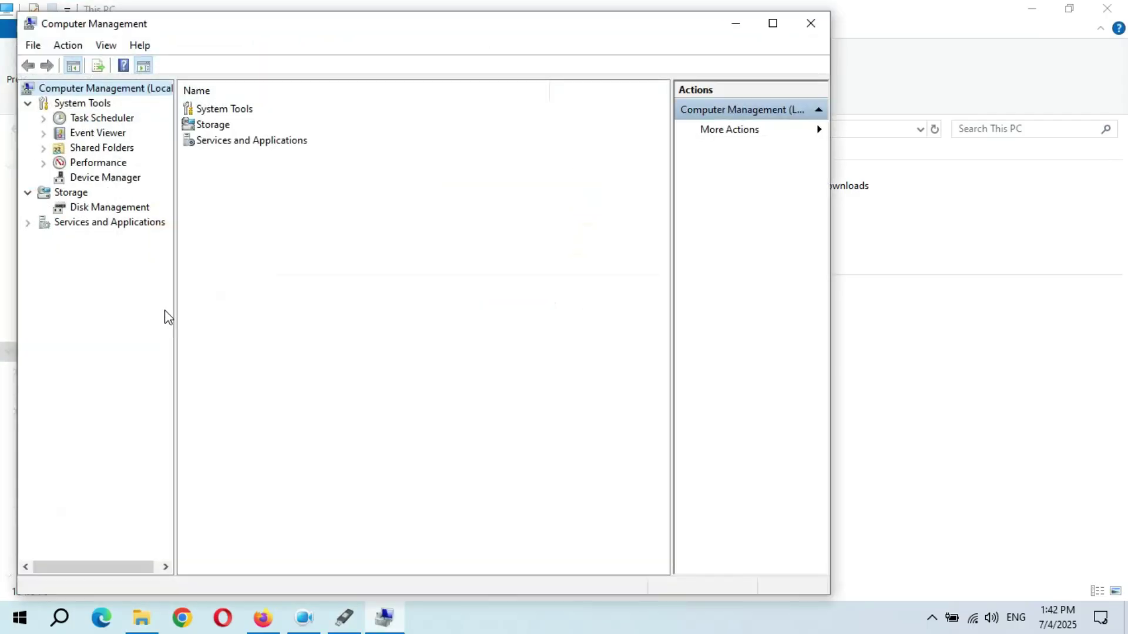
- In Disk Management, check Disk 0's properties to confirm its MBR partition style
{"action": "left_click", "coordinate": [118, 211]}
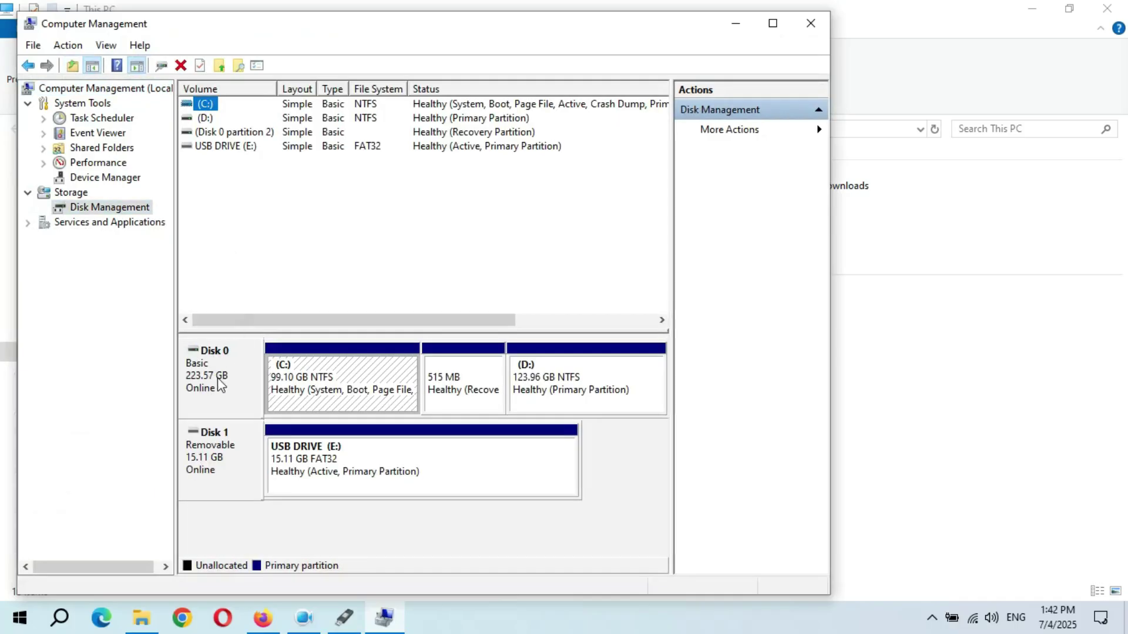
{"action": "right_click", "coordinate": [218, 383]}
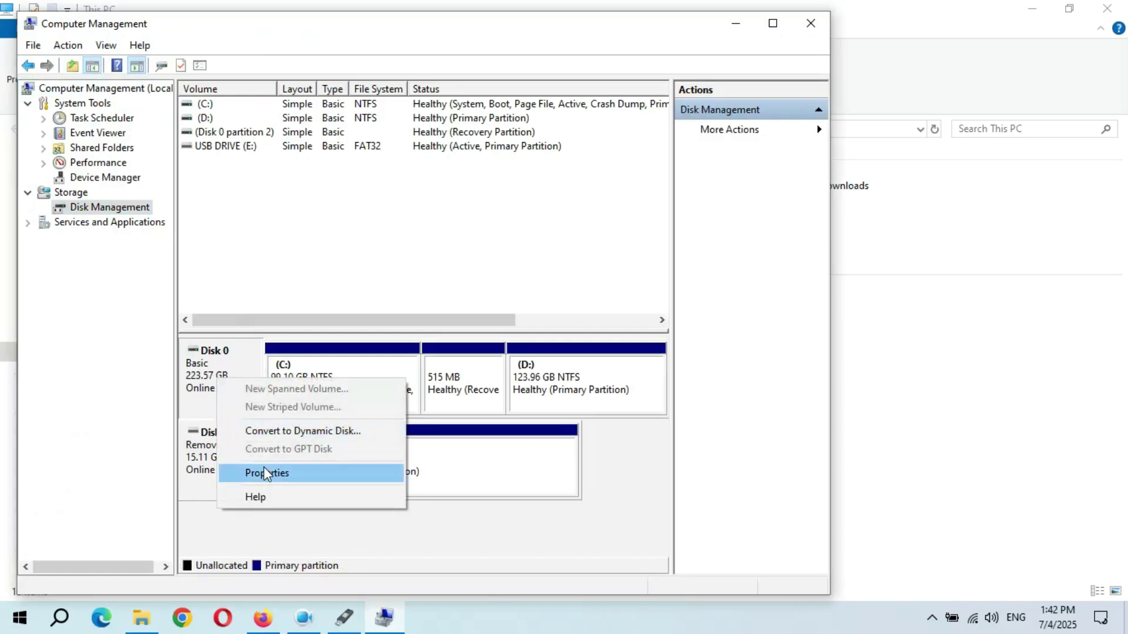
{"action": "left_click", "coordinate": [266, 474]}
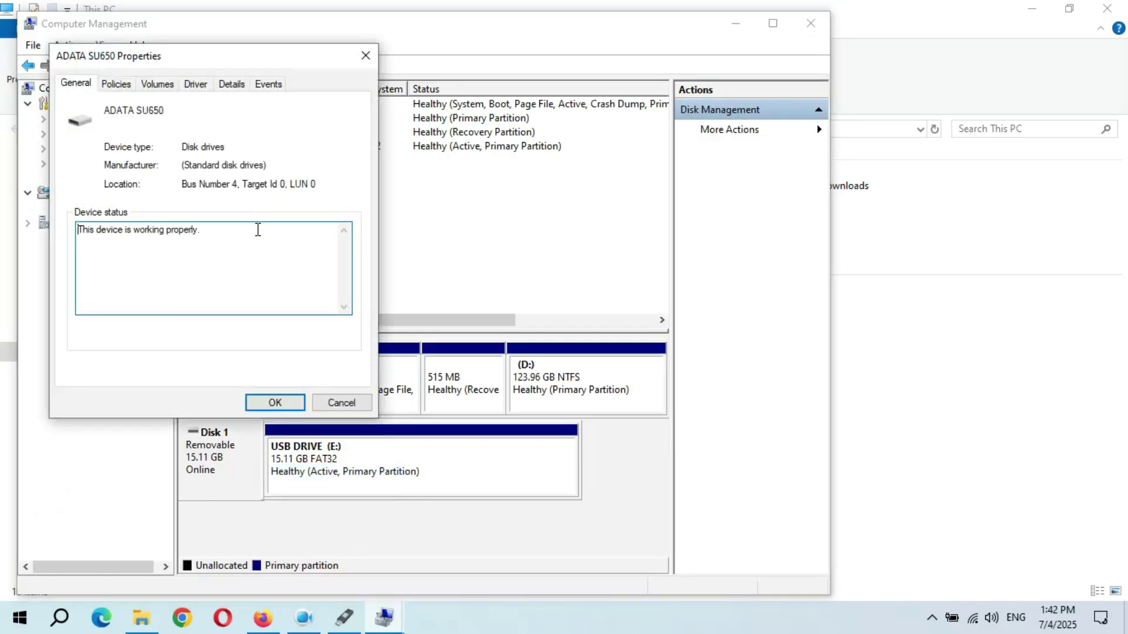
{"action": "left_click", "coordinate": [157, 85]}
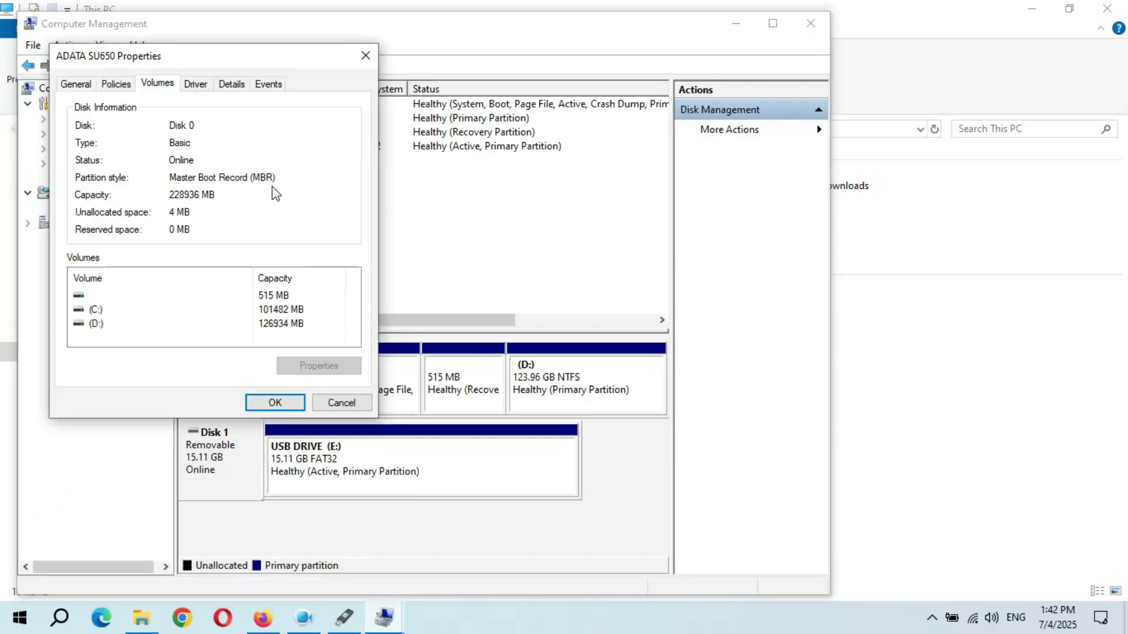
{"action": "left_click", "coordinate": [274, 404]}
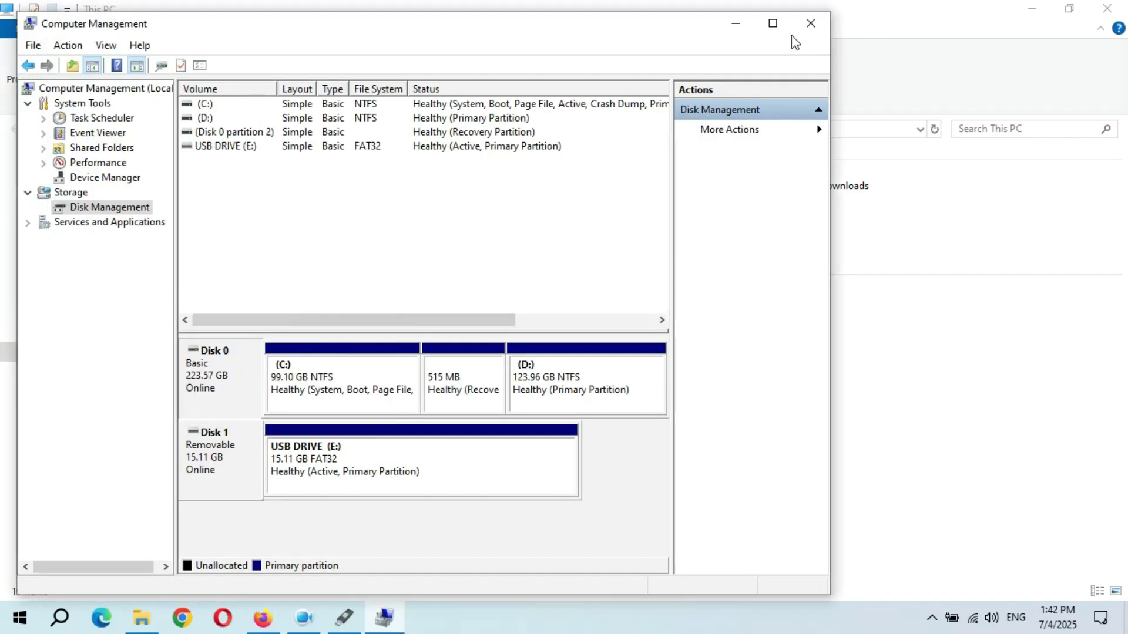
- Close Computer Management and choose MBR as the Rufus partition scheme
{"action": "left_click", "coordinate": [810, 24]}
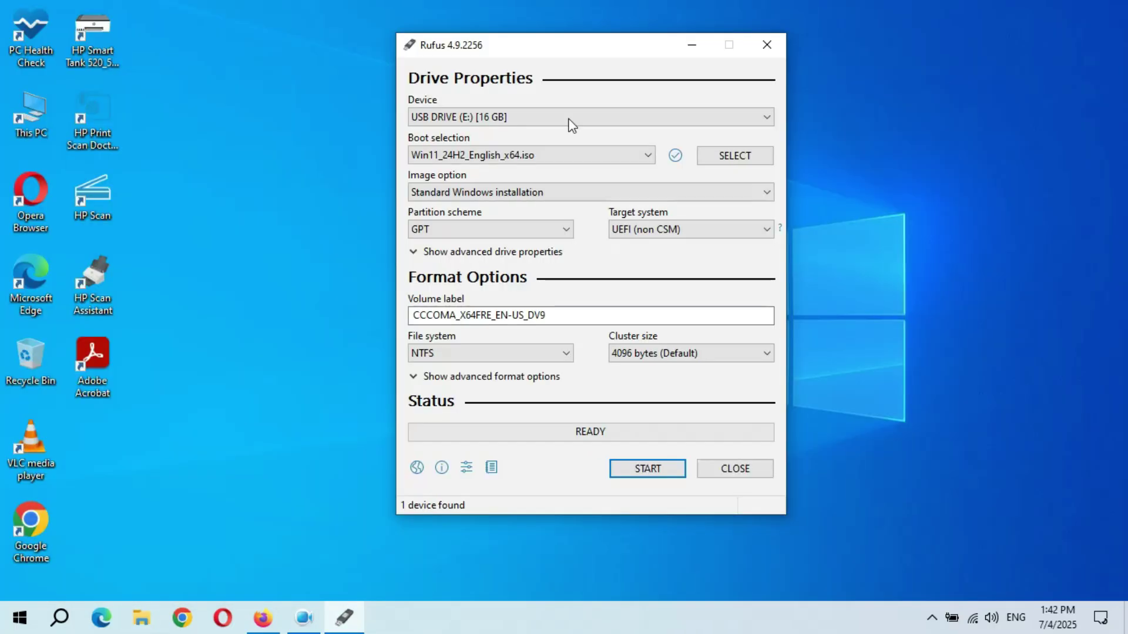
{"action": "left_click", "coordinate": [543, 229]}
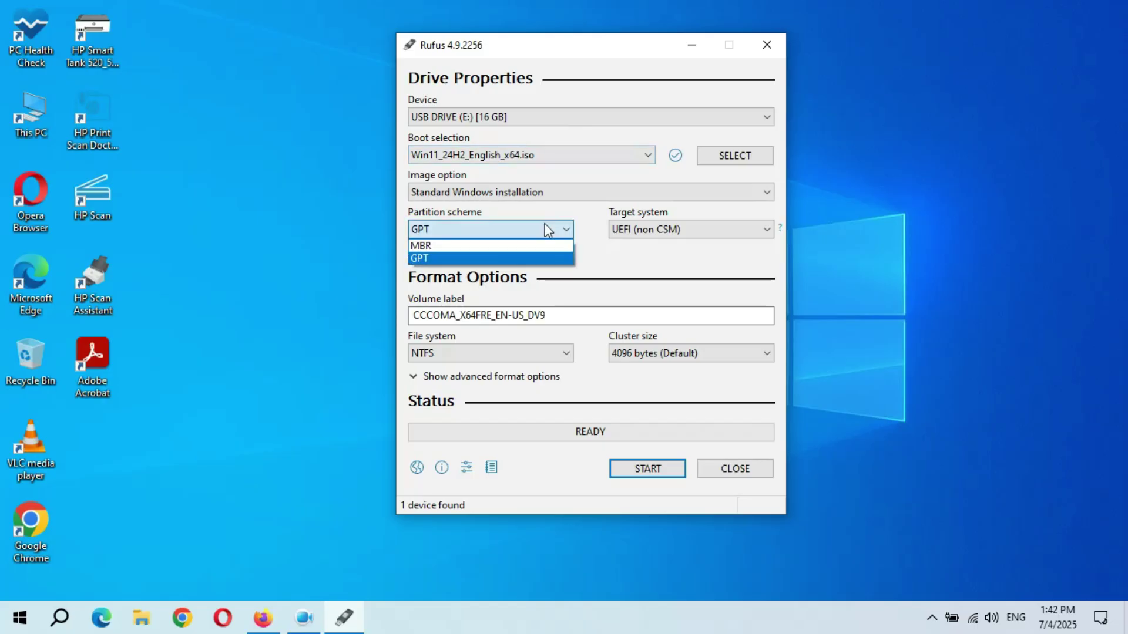
{"action": "left_click", "coordinate": [496, 248]}
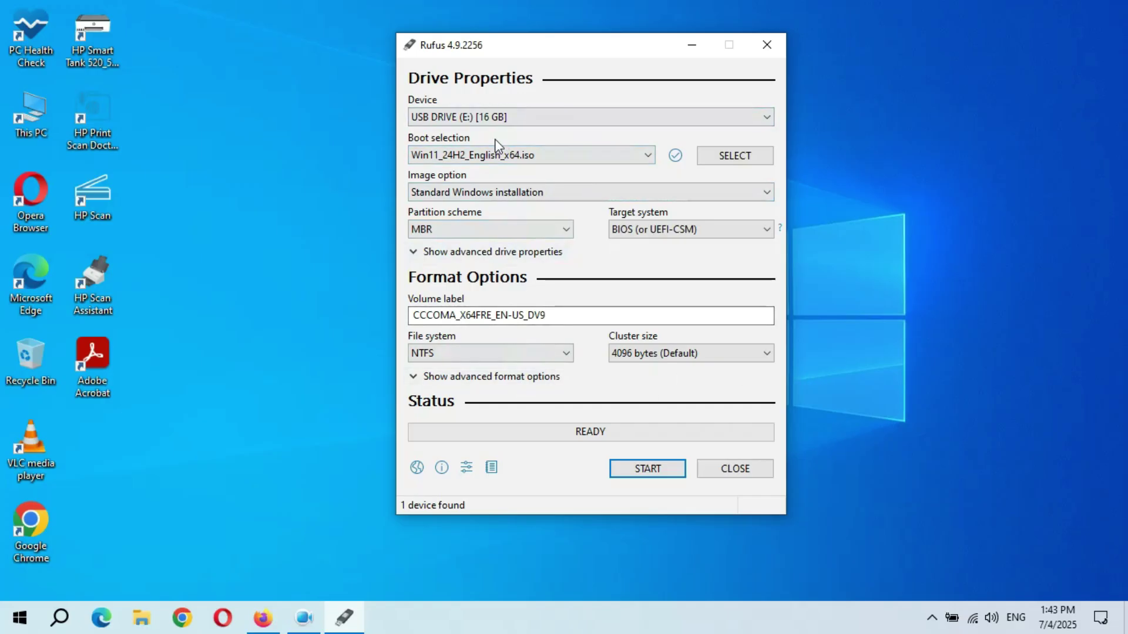
- Start the write, settle the Microsoft-account and RAM/Secure Boot/TPM removal options, and accept them
{"action": "left_click", "coordinate": [650, 470]}
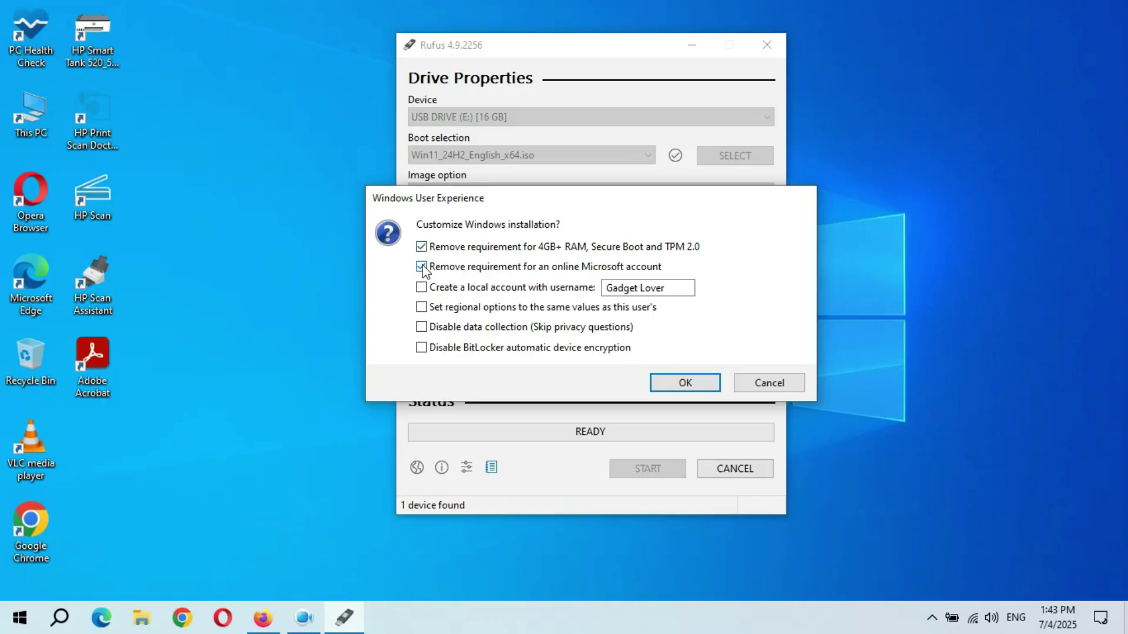
{"action": "left_click", "coordinate": [422, 266]}
{"action": "left_click", "coordinate": [422, 247]}
{"action": "left_click", "coordinate": [422, 268]}
{"action": "left_click", "coordinate": [422, 247]}
{"action": "left_click", "coordinate": [422, 267]}
{"action": "left_click", "coordinate": [421, 246]}
{"action": "left_click", "coordinate": [422, 266]}
{"action": "left_click", "coordinate": [421, 247]}
{"action": "left_click", "coordinate": [423, 267]}
{"action": "left_click", "coordinate": [421, 248]}
{"action": "left_click", "coordinate": [422, 264]}
{"action": "left_click", "coordinate": [683, 384]}
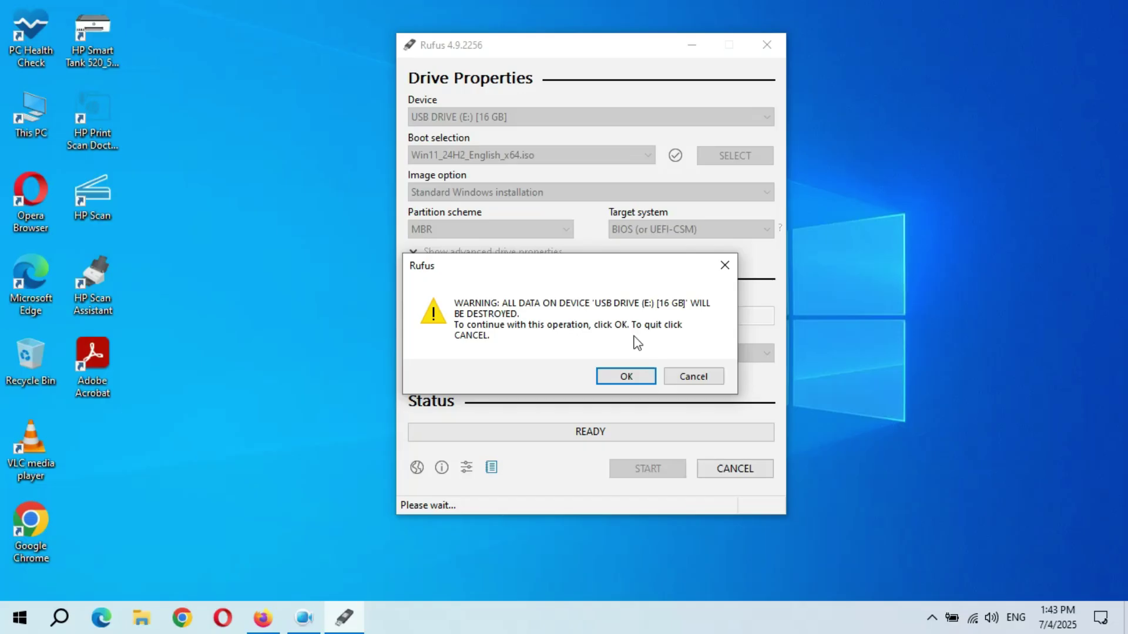
- Confirm erasing USB DRIVE (E:) and let Rufus write the Windows 11 image until READY
{"action": "left_click", "coordinate": [621, 378]}
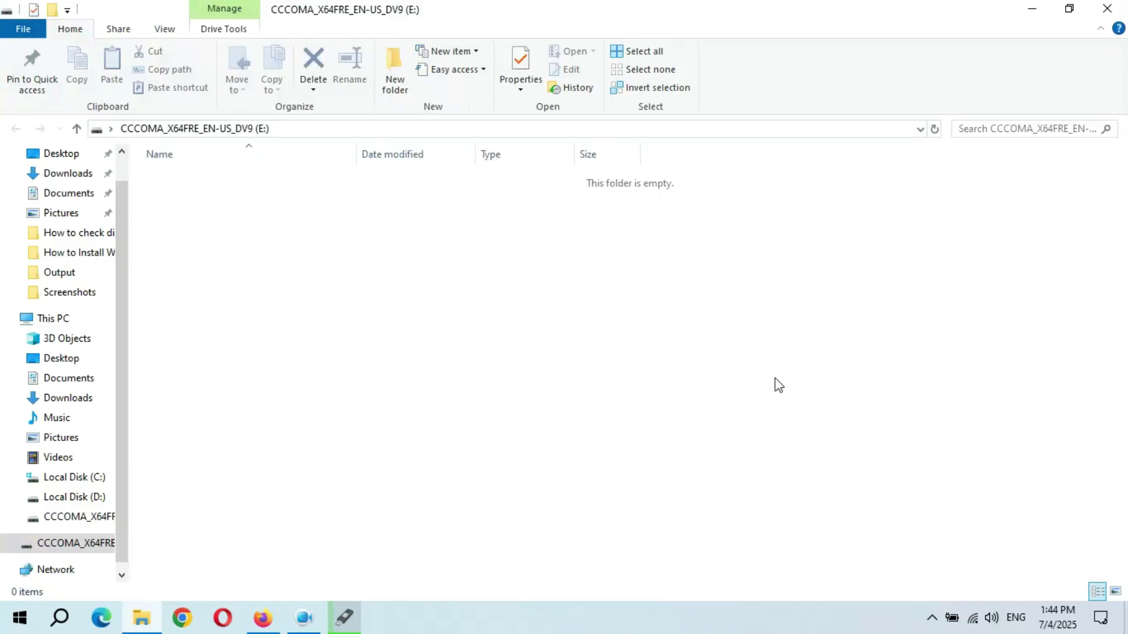
{"action": "left_click", "coordinate": [304, 618]}
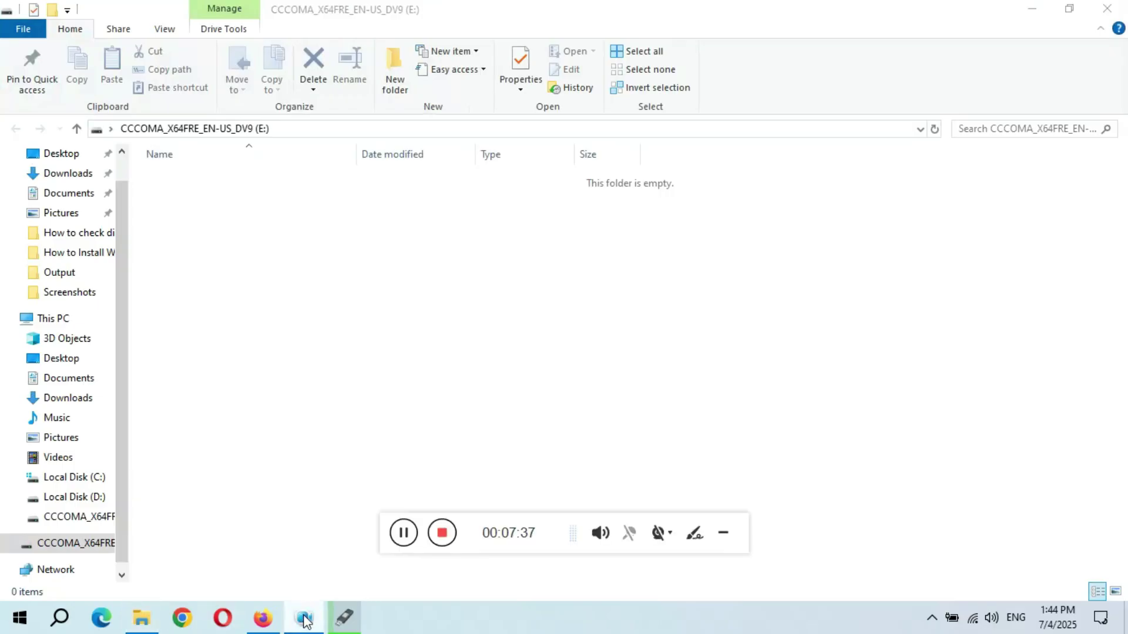
{"action": "left_click", "coordinate": [352, 622]}
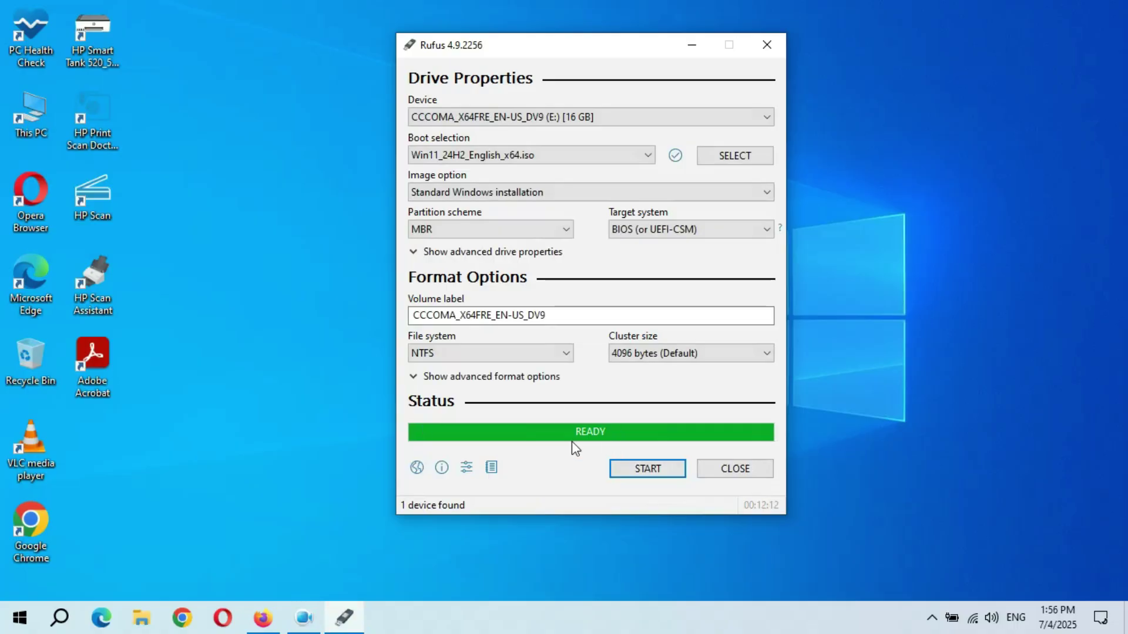
- Close Rufus and check the E: drive in This PC for boot, efi, sources and setup files
{"action": "left_click", "coordinate": [768, 45]}
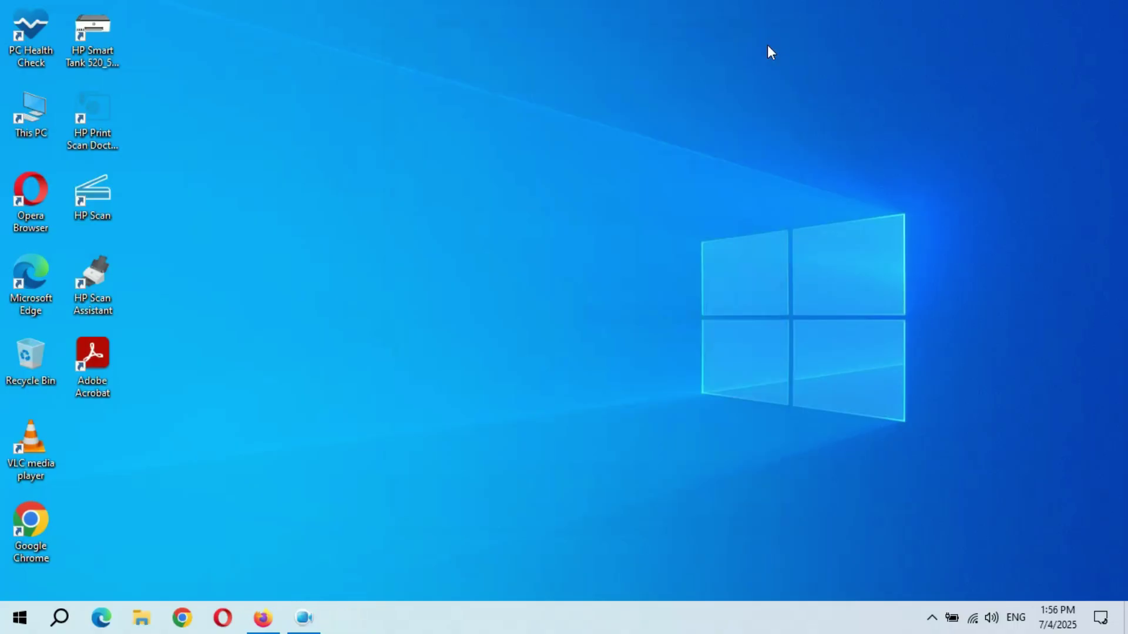
{"action": "double_click", "coordinate": [33, 122]}
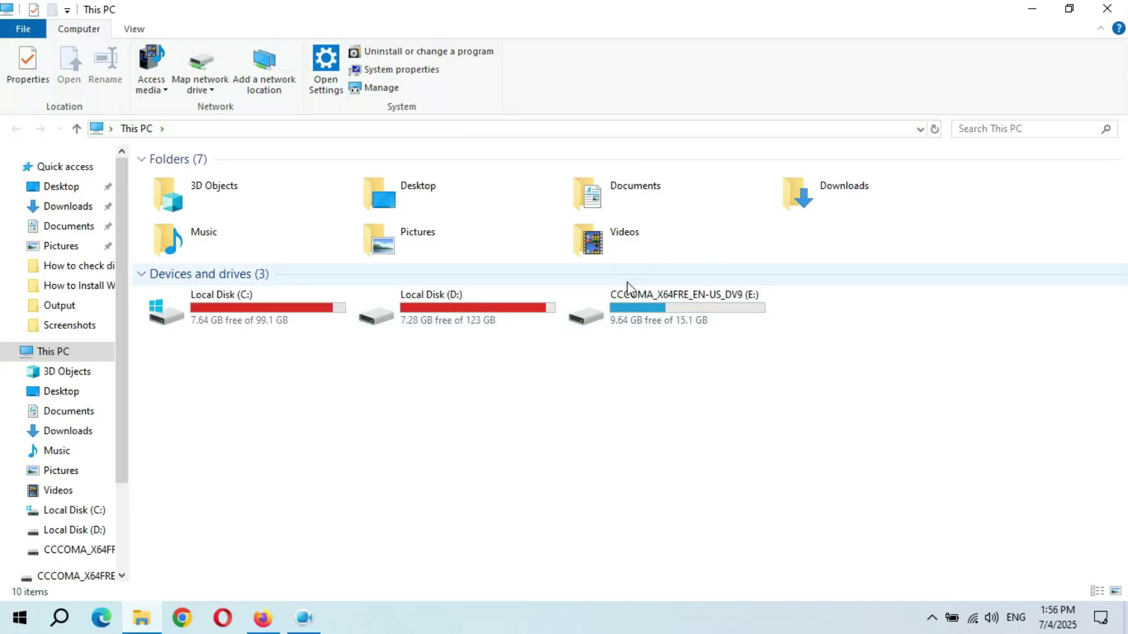
{"action": "double_click", "coordinate": [665, 307]}
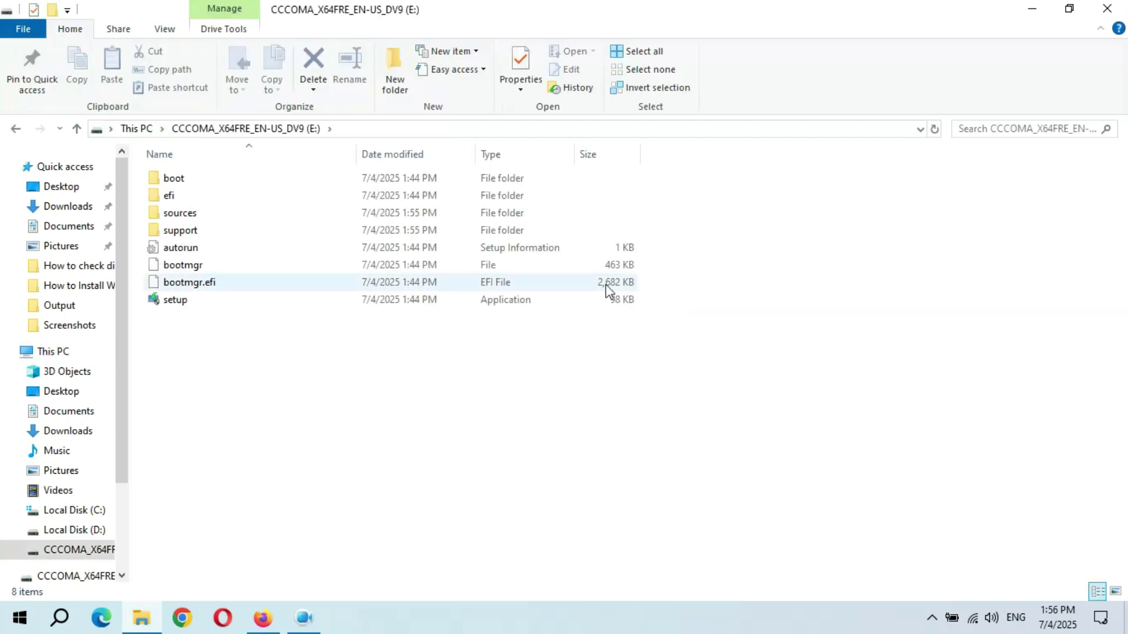
{"action": "left_click", "coordinate": [15, 129]}
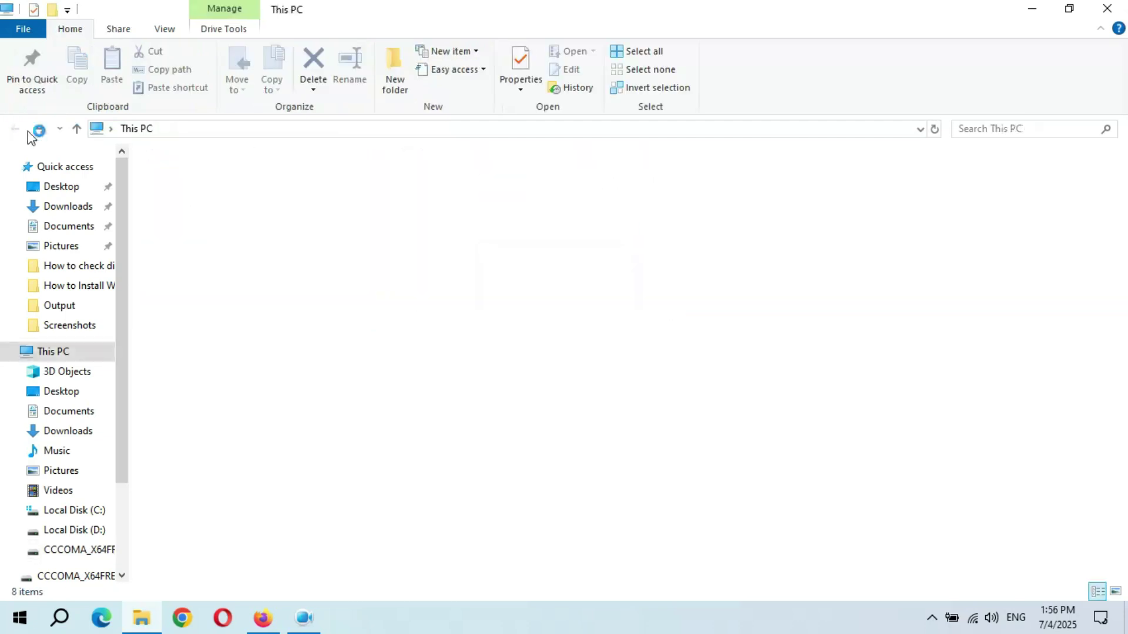